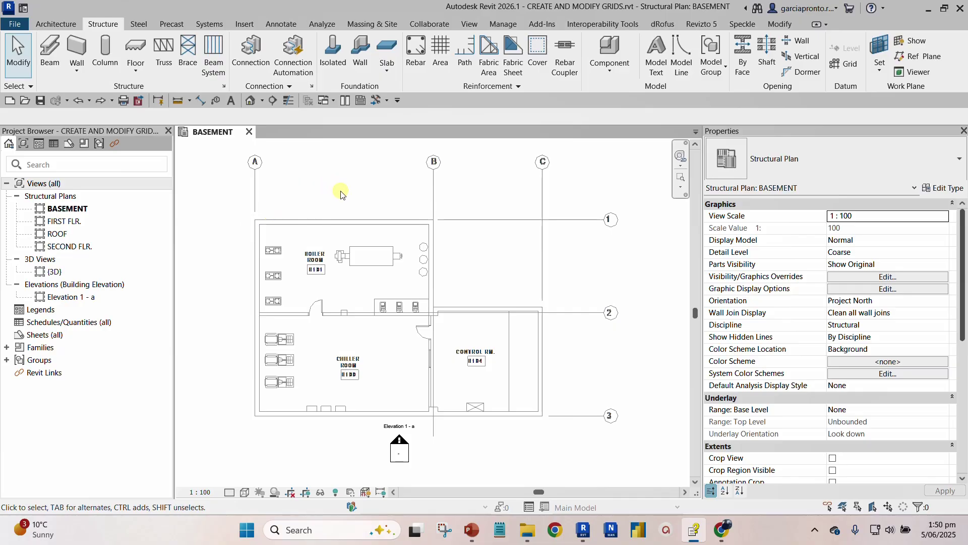
- Inspect the properties of the imported Walls_arch.dwg drawing in the basement plan
left_click(345, 225)
left_click(353, 227)
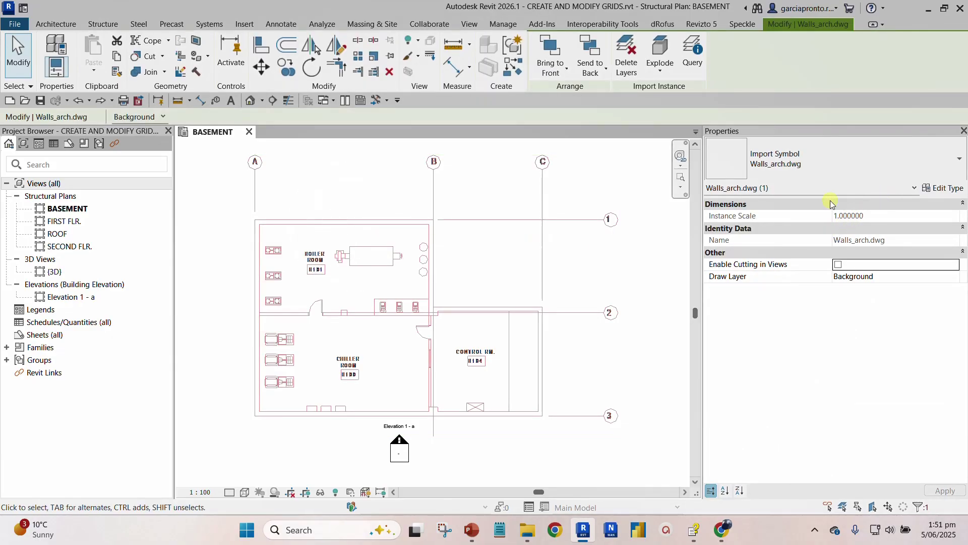
left_click(742, 190)
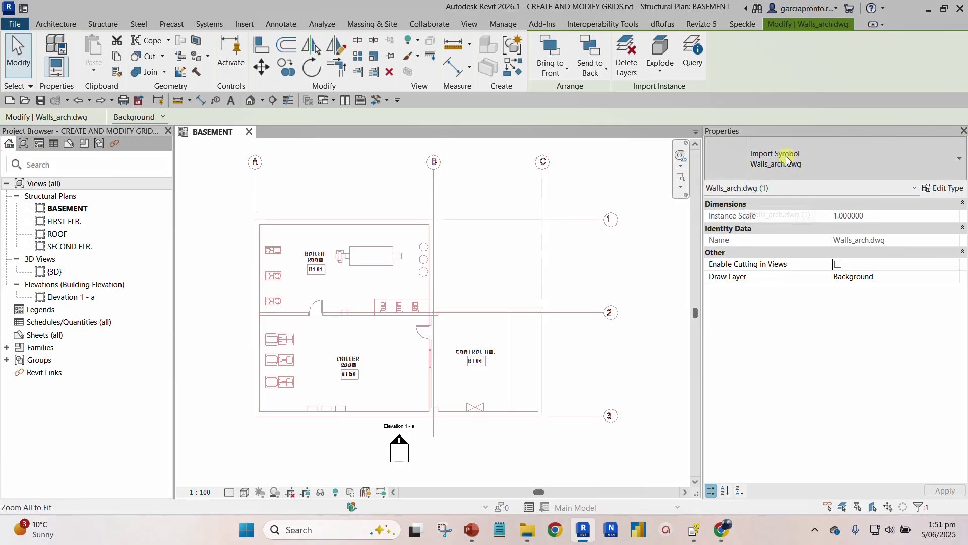
left_click(359, 178)
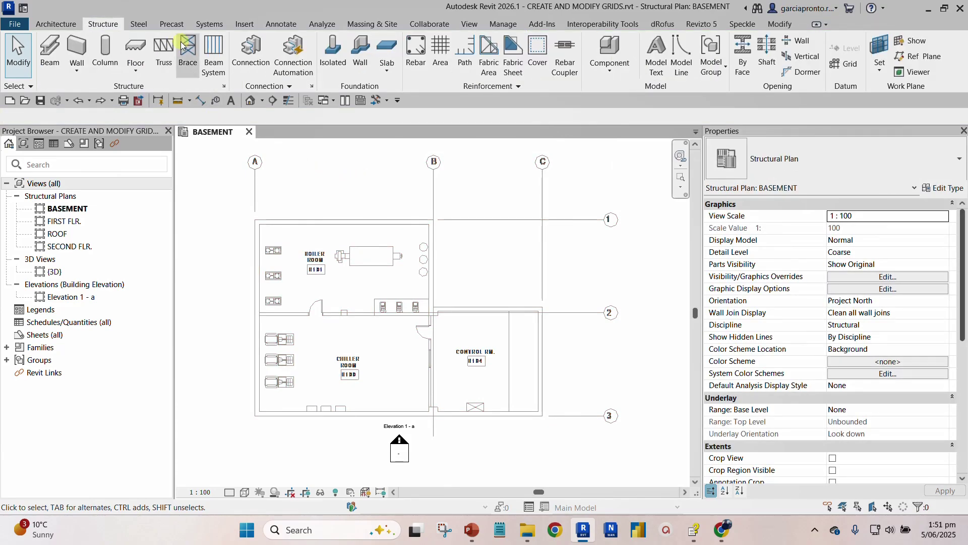
- Create a structural grid with Pick Lines from the CAD line under bubble A
left_click(103, 26)
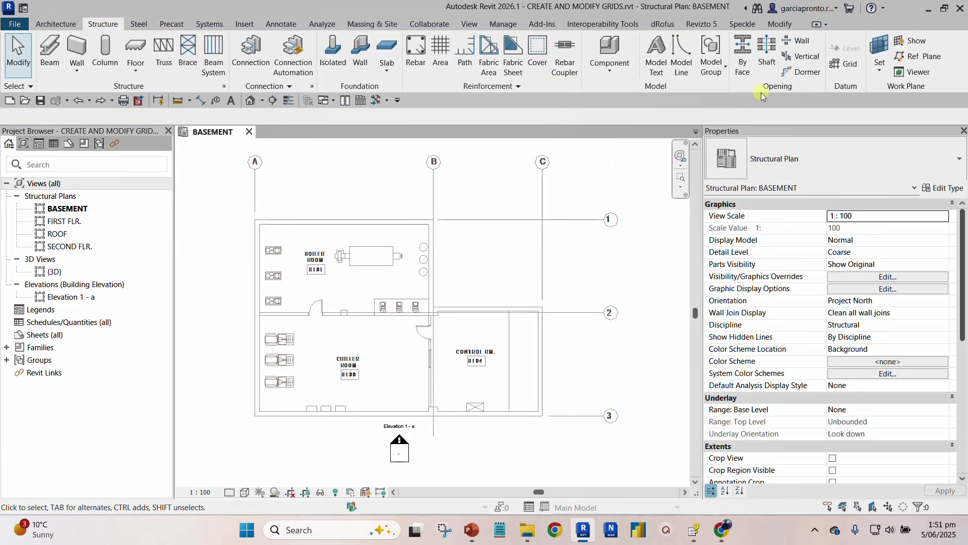
left_click(854, 65)
scroll(300, 180, "up", 1)
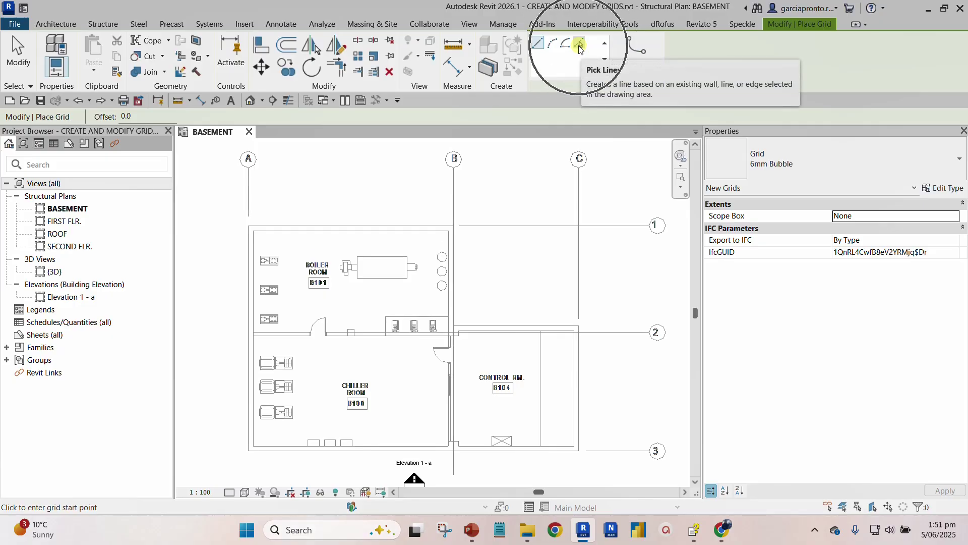
left_click(580, 46)
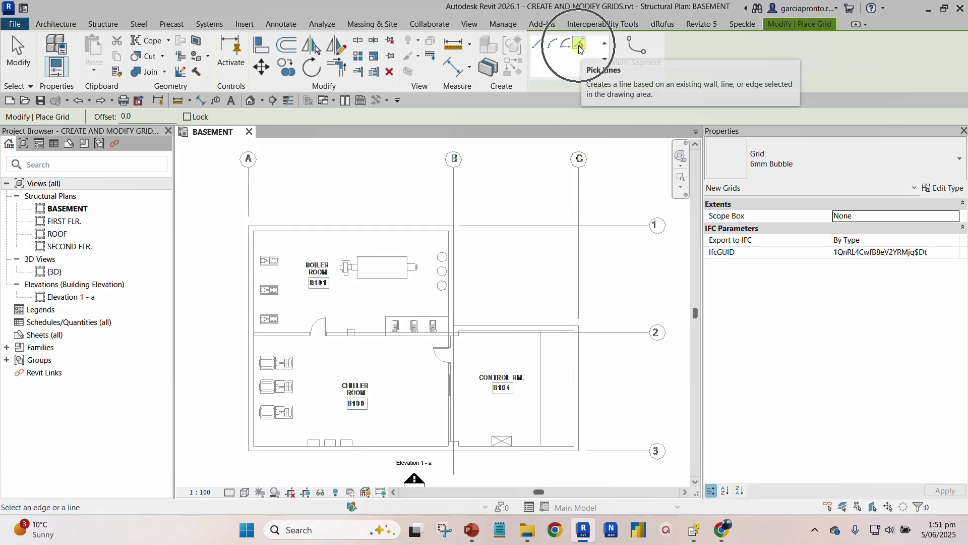
left_click(250, 200)
middle_click_drag(329, 174, 402, 213)
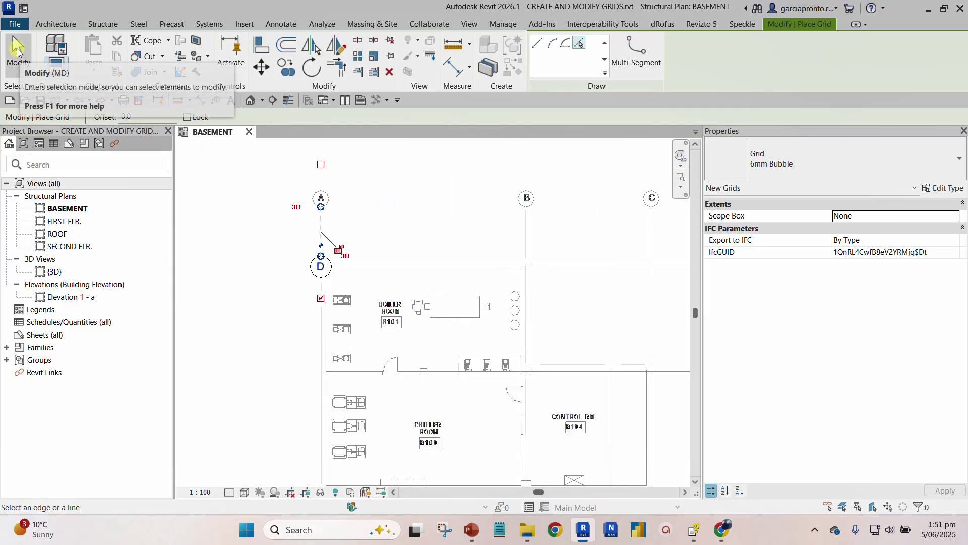
left_click(17, 48)
- Rename the new grid over CAD line A to A
scroll(330, 217, "up", 4)
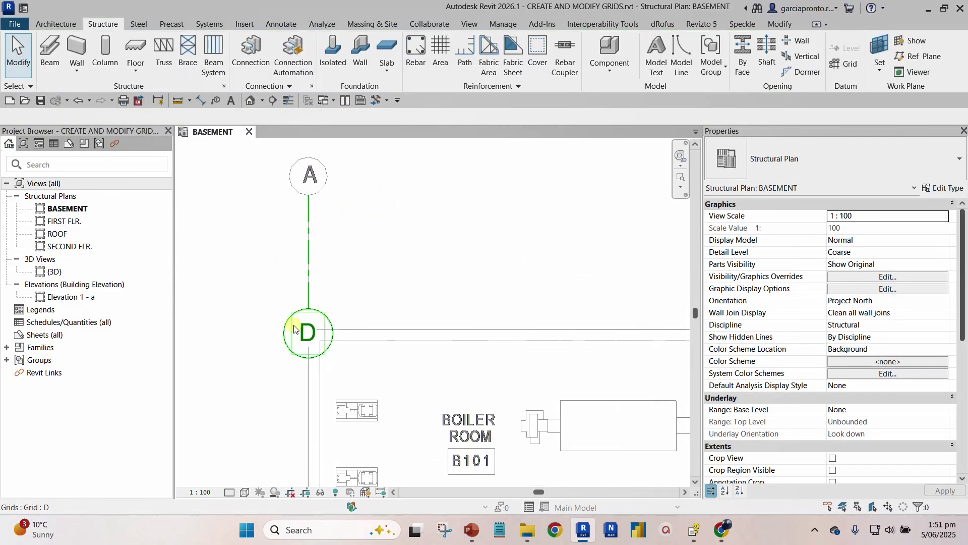
middle_click_drag(372, 240, 364, 293)
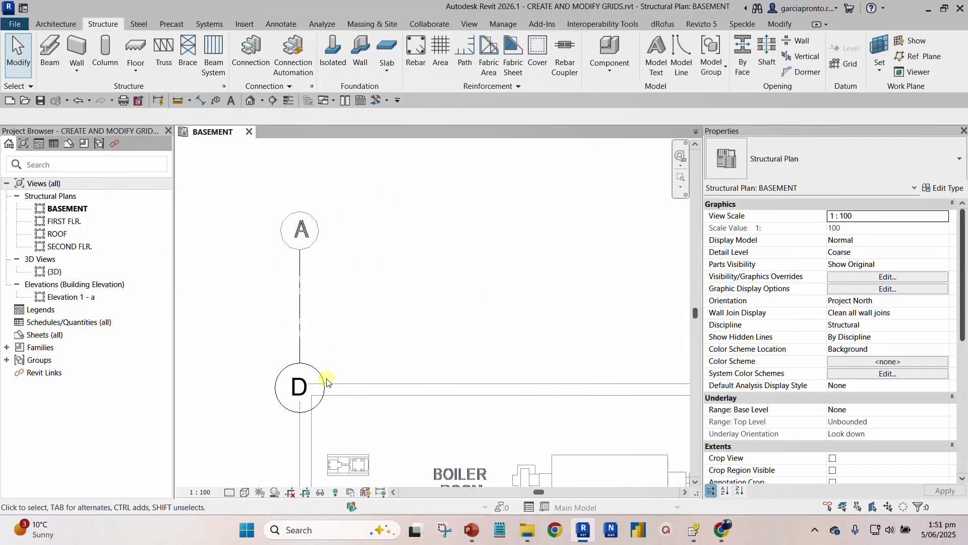
left_click(299, 317)
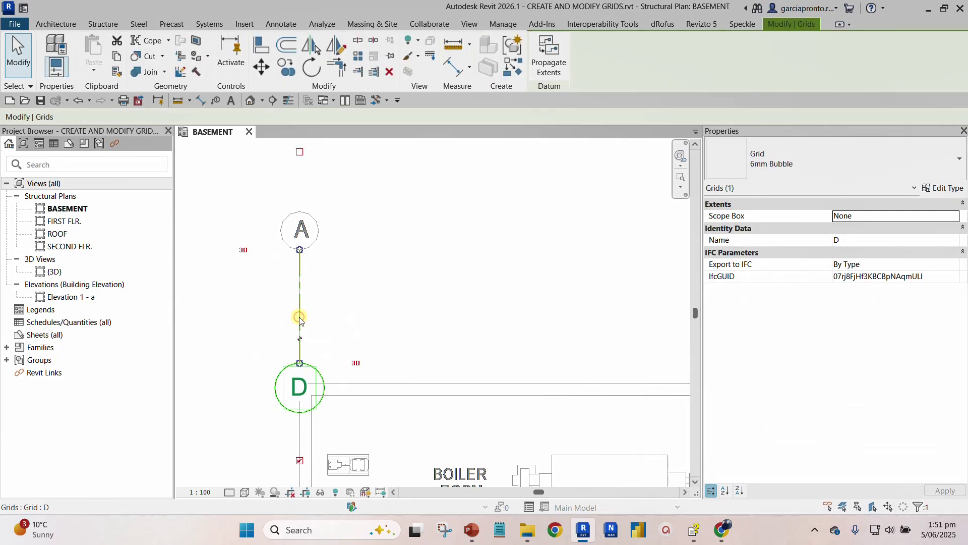
left_click(299, 387)
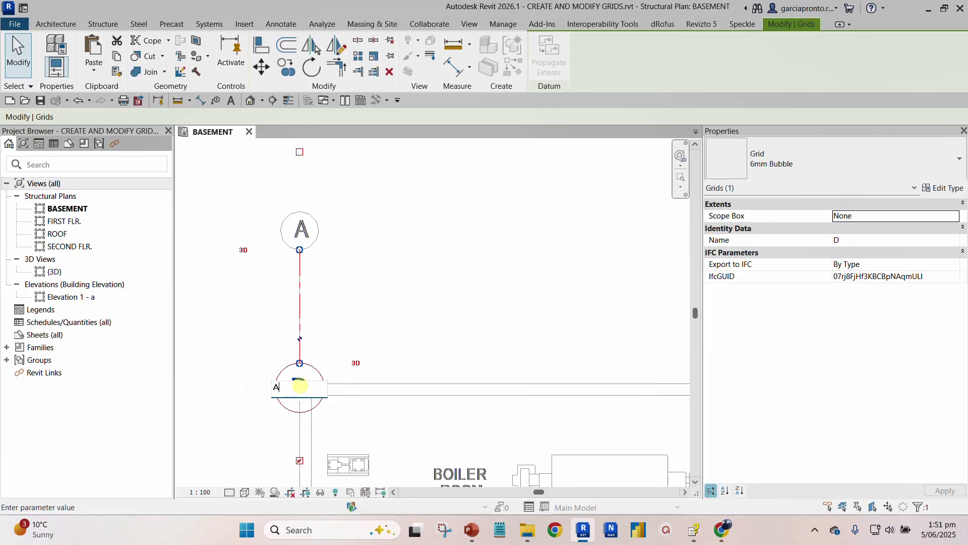
key("Return")
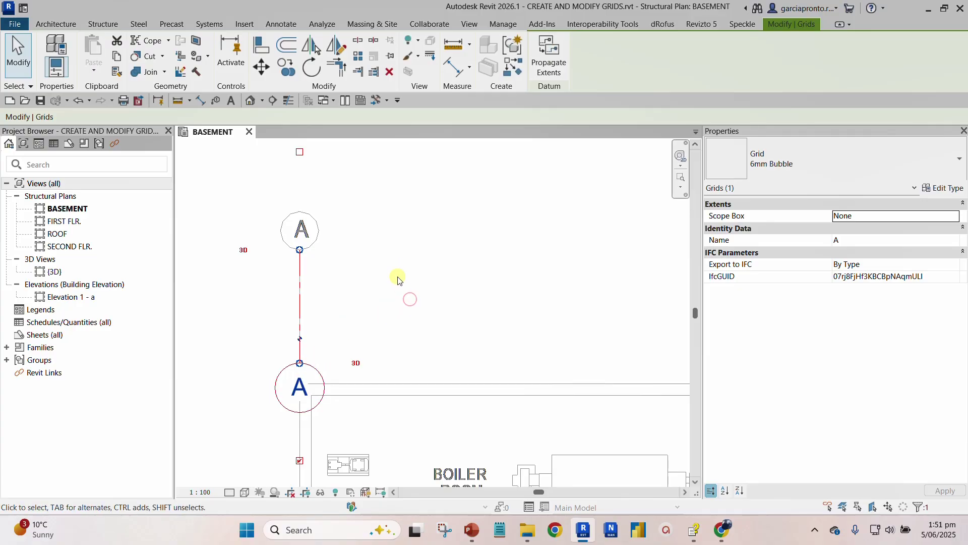
- Hide grid A's bubble at the building end and show it at the upper end over the CAD bubble
scroll(400, 290, "down", 3)
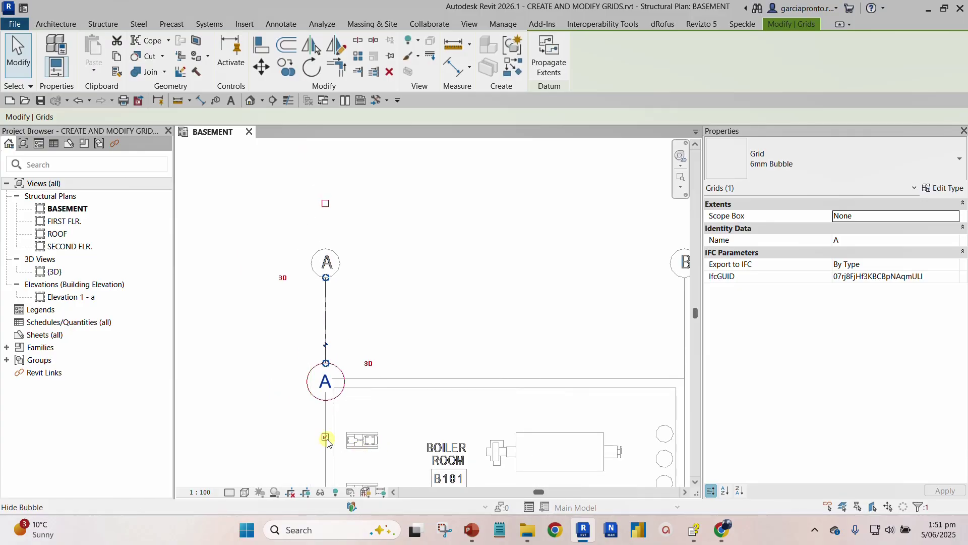
left_click(325, 437)
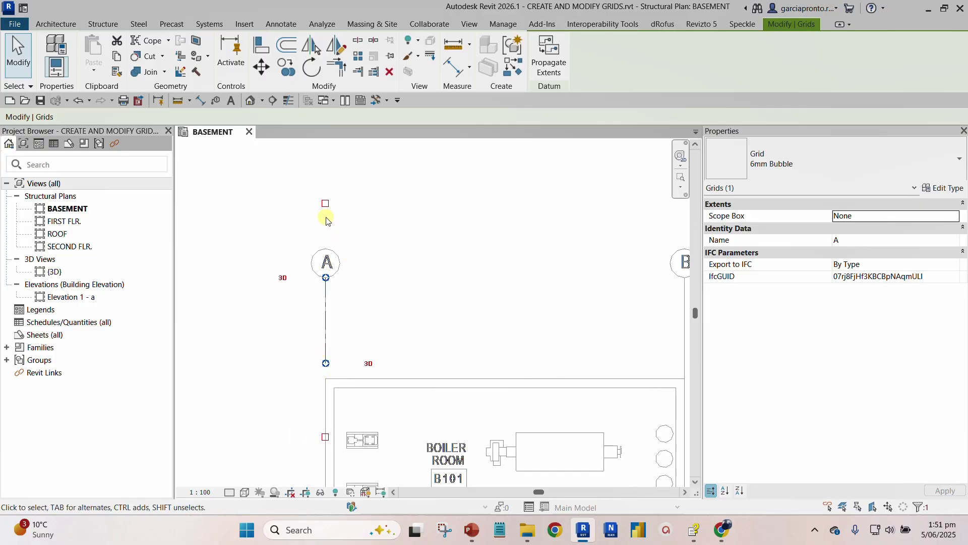
key("ctrl")
key("ctrl")
key("ctrl")
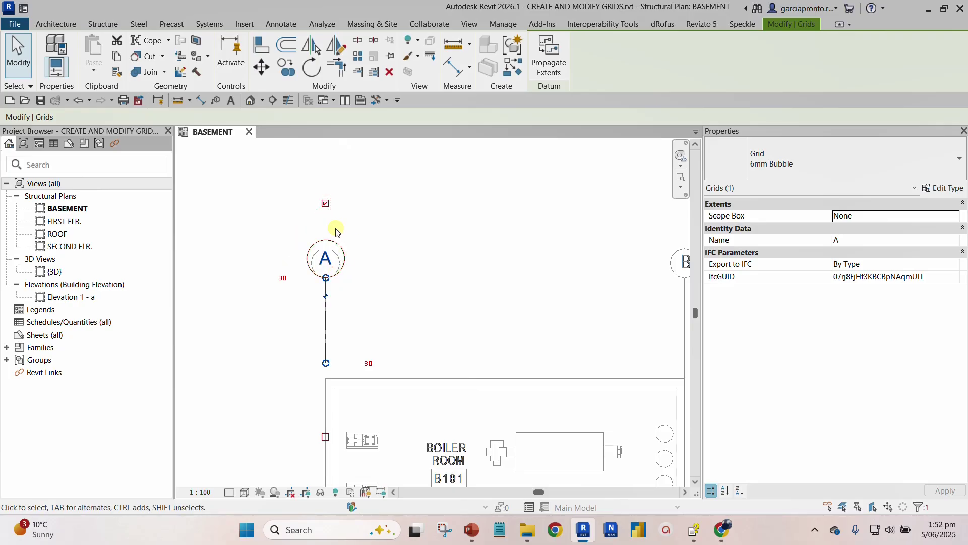
left_click(383, 301)
scroll(388, 302, "down", 3)
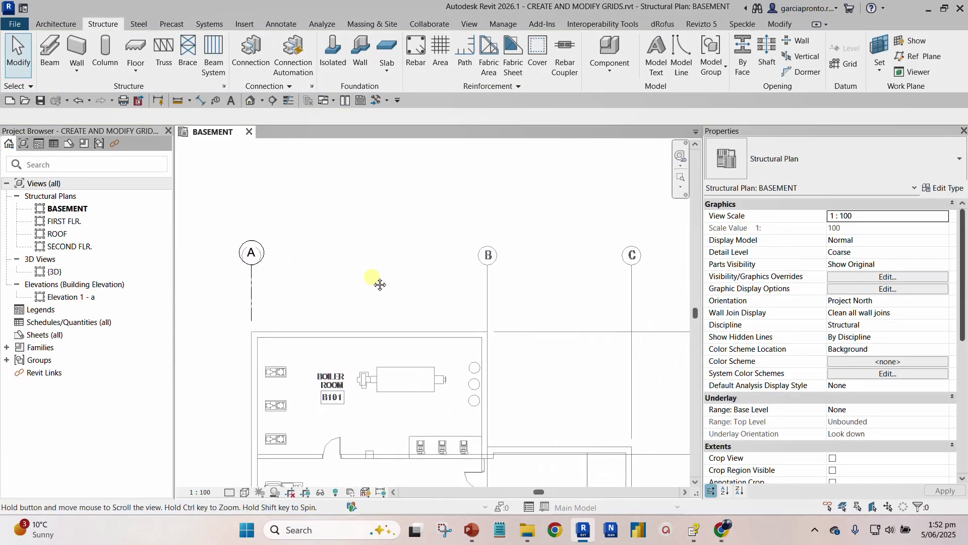
middle_click_drag(359, 364, 353, 257)
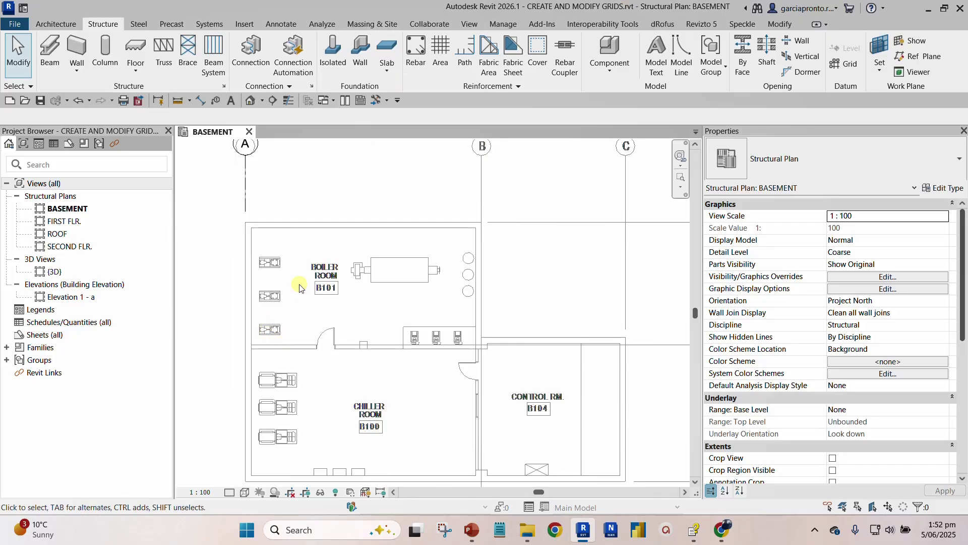
left_click(250, 185)
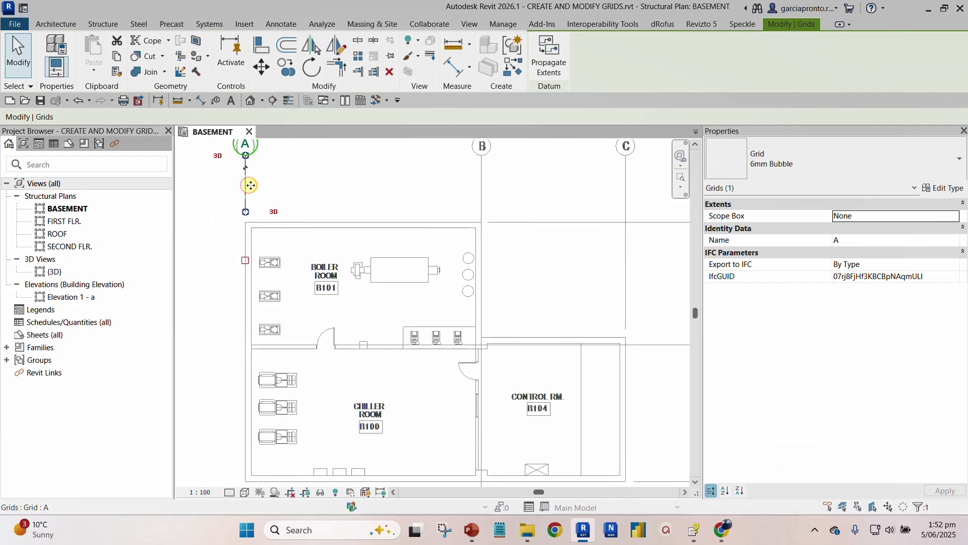
left_click(365, 176)
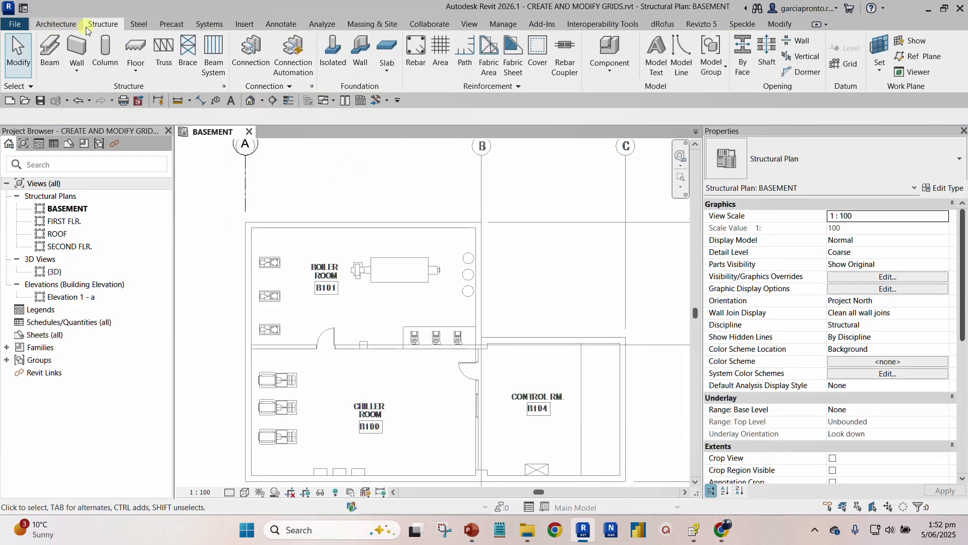
- Draw a vertical grid line from the midpoint of the small column on the boiler/chiller room wall up to align with grid A's end
left_click(846, 63)
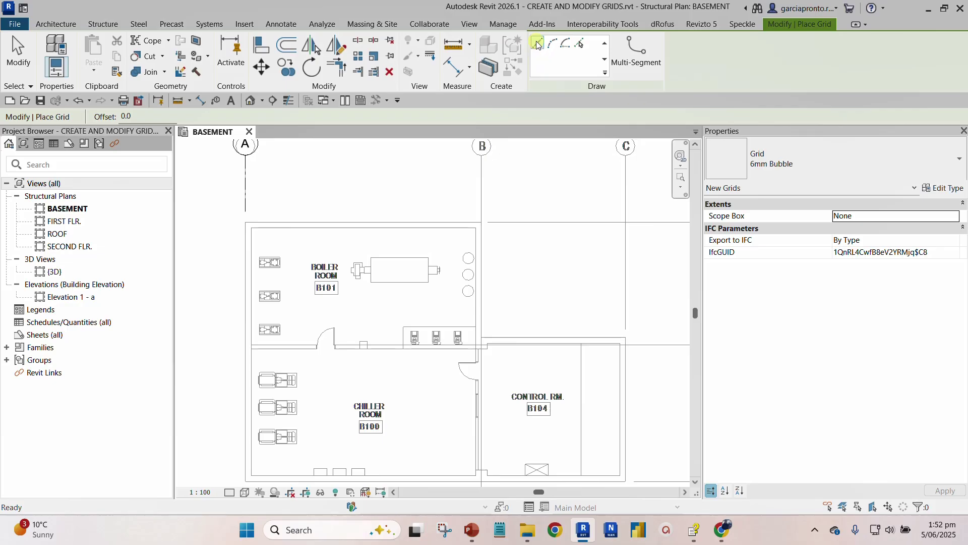
left_click(537, 45)
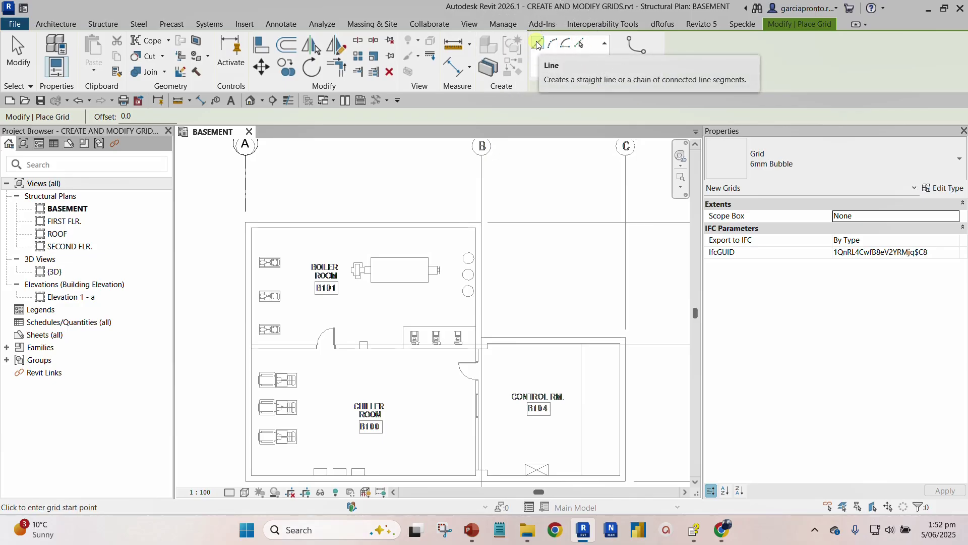
left_click(538, 44)
scroll(388, 311, "up", 1)
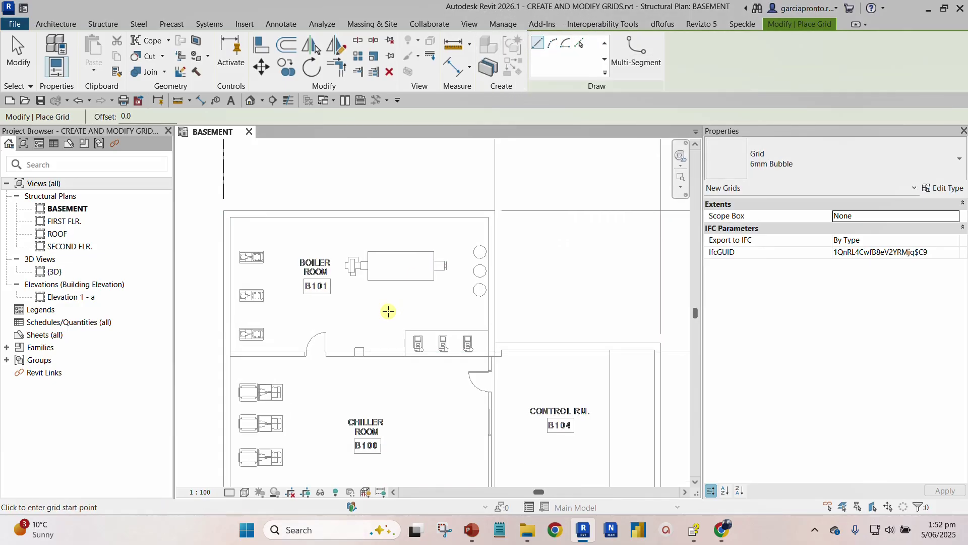
scroll(388, 311, "up", 3)
left_click(326, 414)
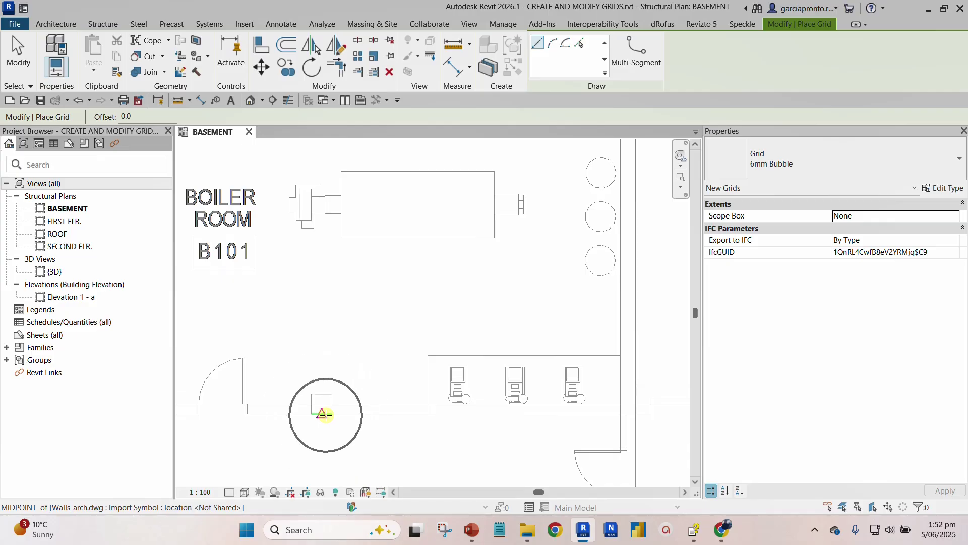
scroll(334, 258, "down", 2)
middle_click_drag(336, 258, 350, 388)
scroll(349, 306, "down", 1)
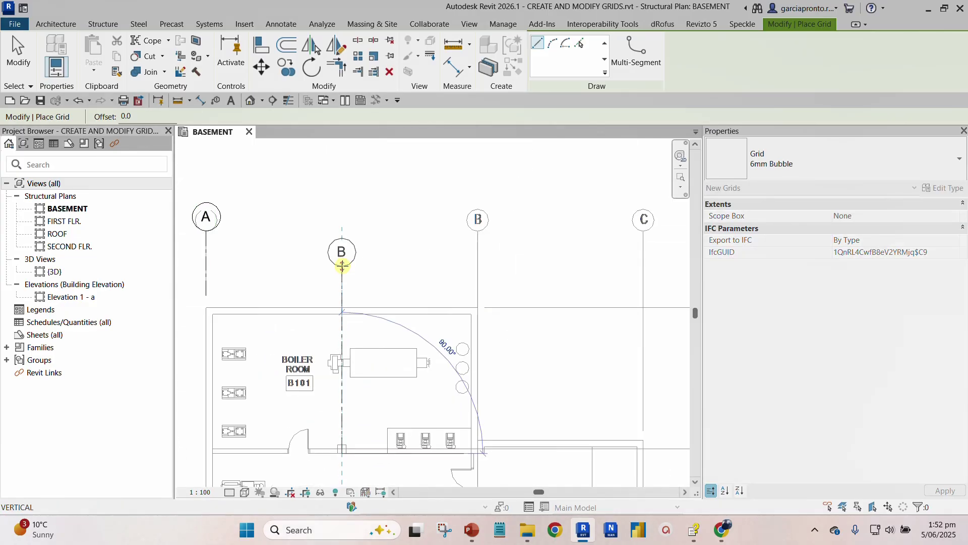
left_click(342, 231)
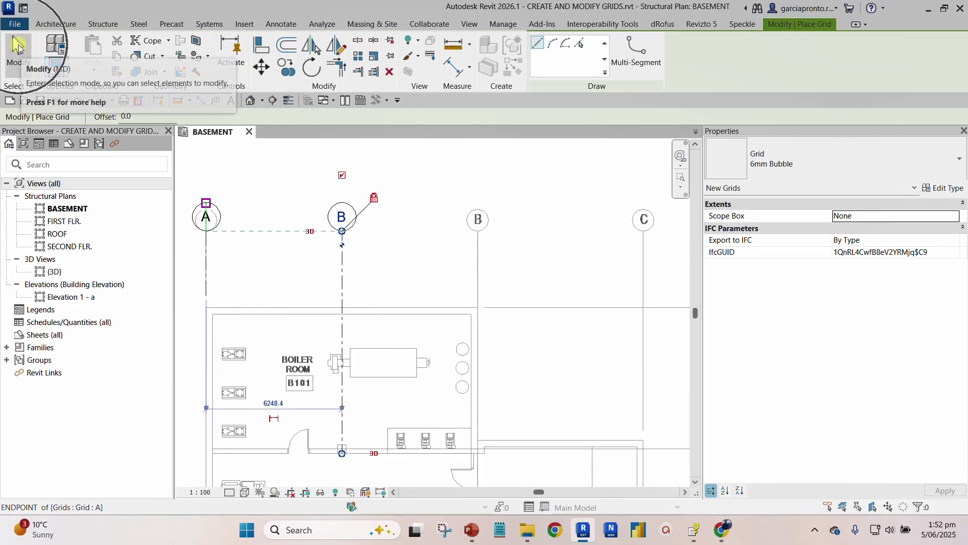
left_click(19, 51)
- Rename the new grid between CAD lines A and B to A.5
scroll(337, 221, "up", 3)
left_click(337, 222)
left_click(348, 217)
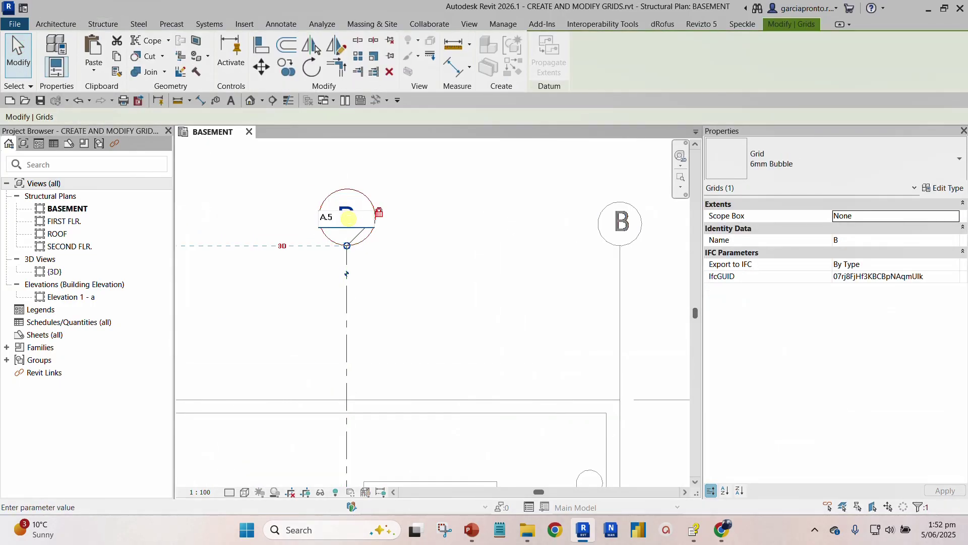
type("A.5")
key("Return")
scroll(469, 274, "down", 2)
key("Escape")
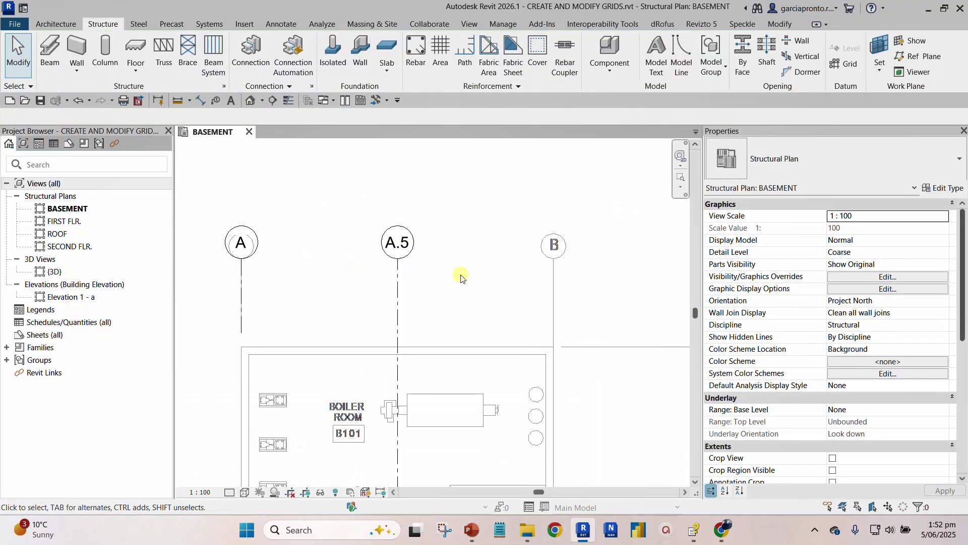
- Create another grid with Pick Lines from the CAD line under bubble B
scroll(492, 285, "down", 1)
middle_click_drag(492, 285, 444, 258)
scroll(391, 258, "up", 1)
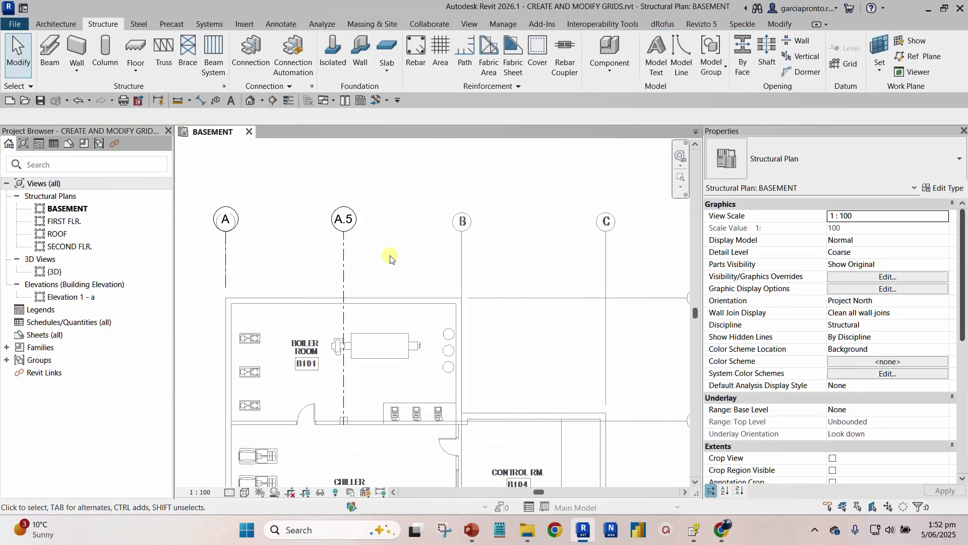
left_click(853, 67)
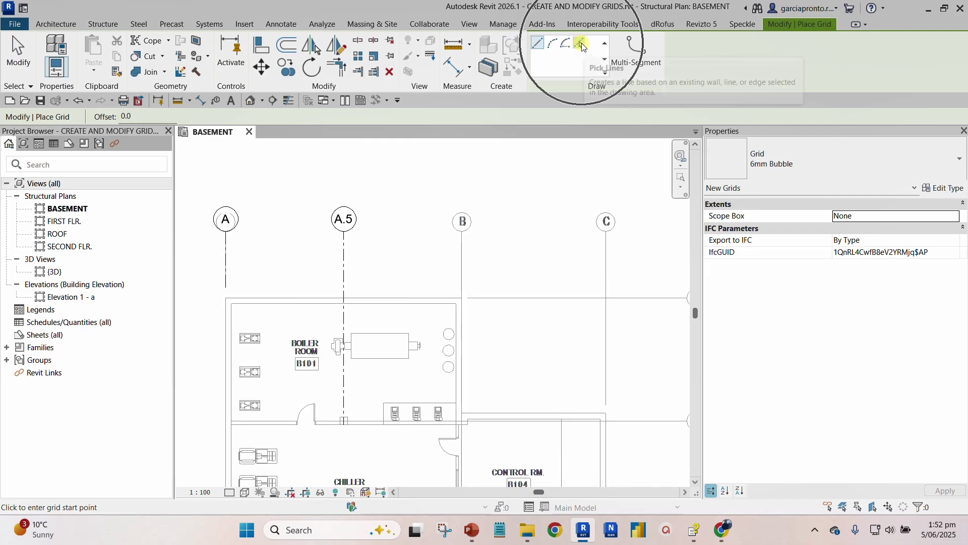
left_click(582, 45)
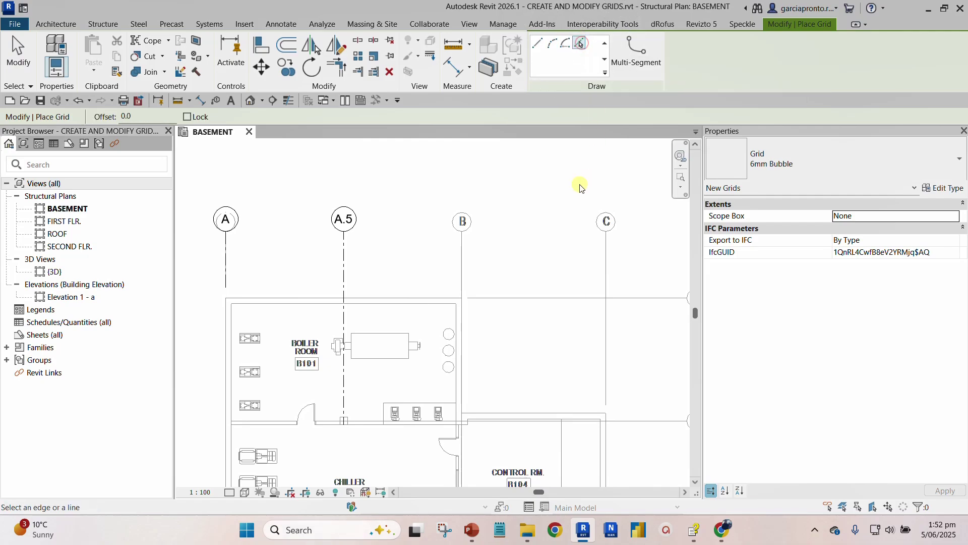
left_click(466, 263)
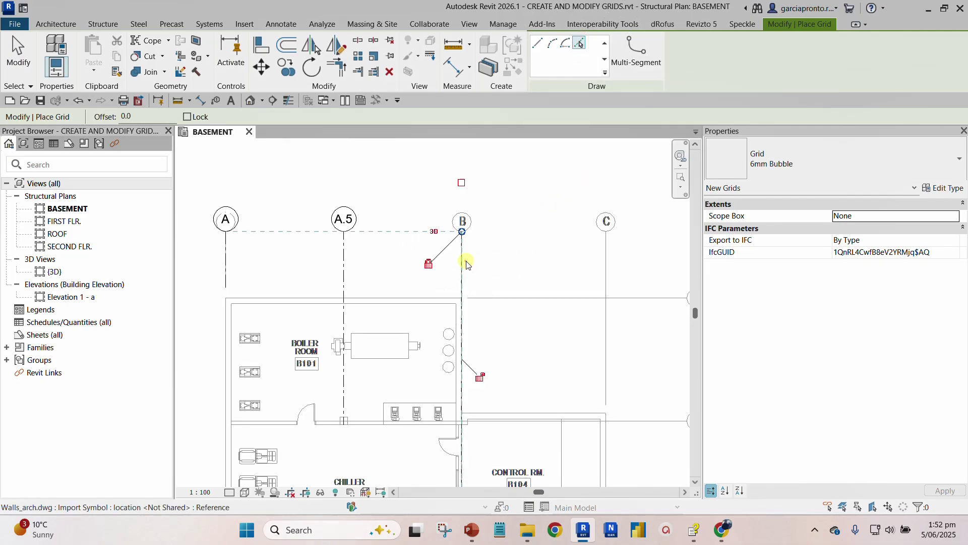
- Show the bubble at the upper end of the grid over CAD line B and hide its bubble at the lower end
left_click(462, 184)
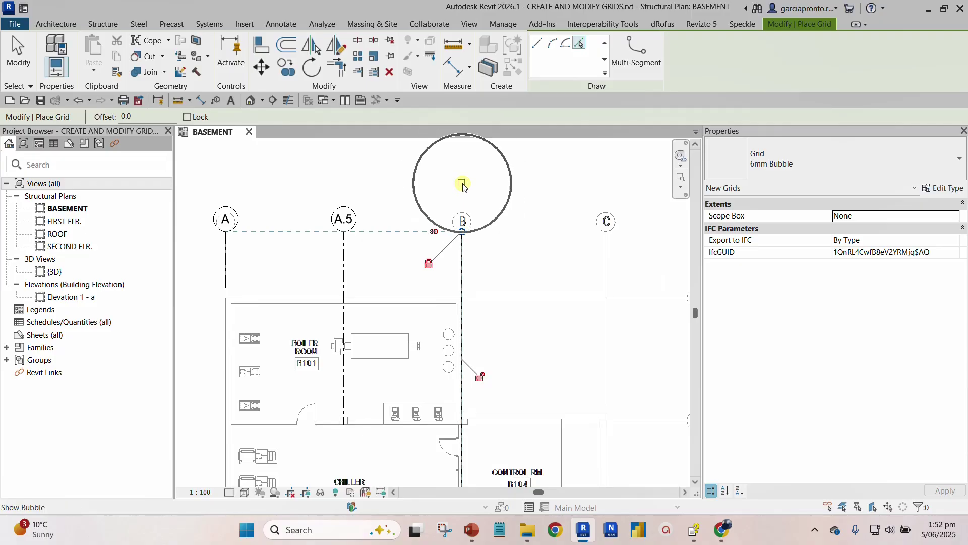
scroll(518, 247, "down", 4)
scroll(515, 327, "down", 3)
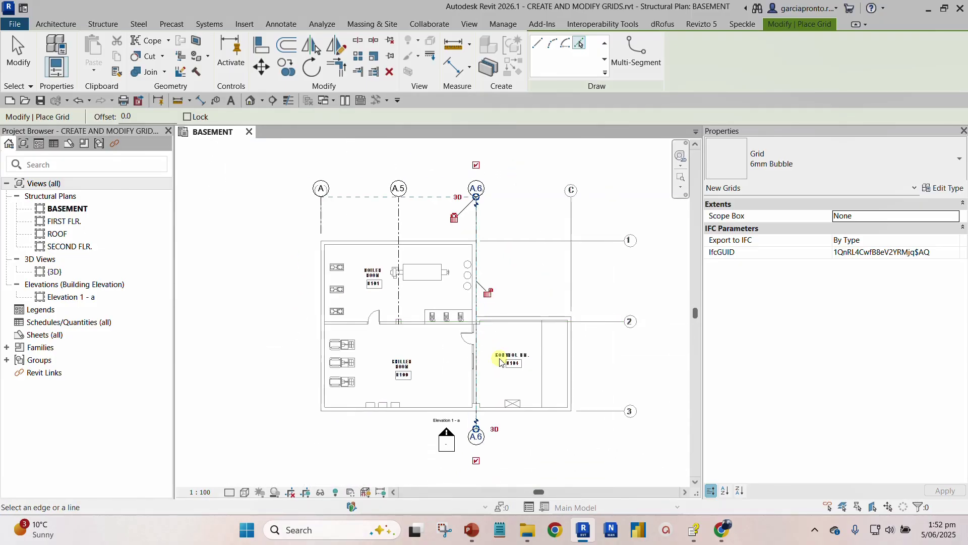
scroll(457, 387, "up", 3)
left_click(458, 387)
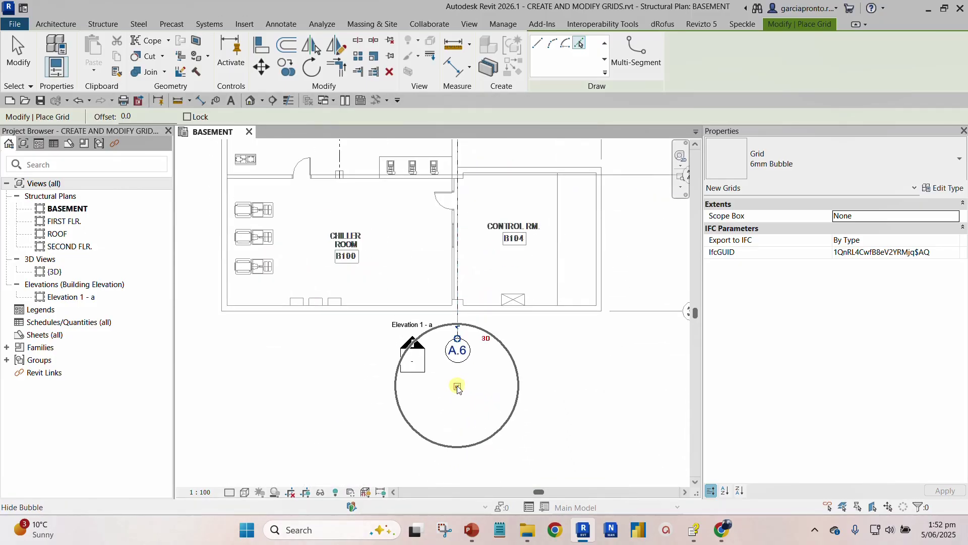
scroll(457, 387, "down", 2)
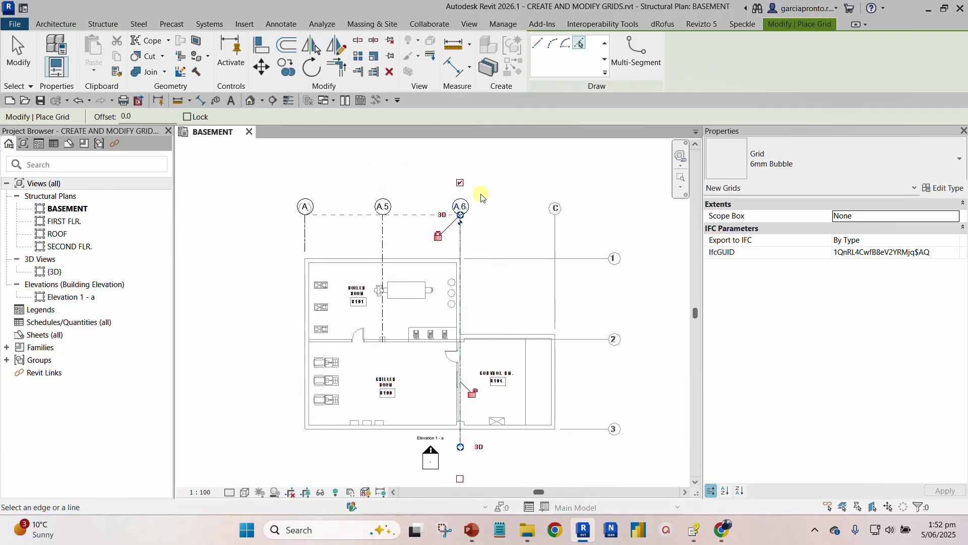
- Rename the new grid over CAD line B to B
scroll(457, 207, "up", 3)
left_click(447, 209)
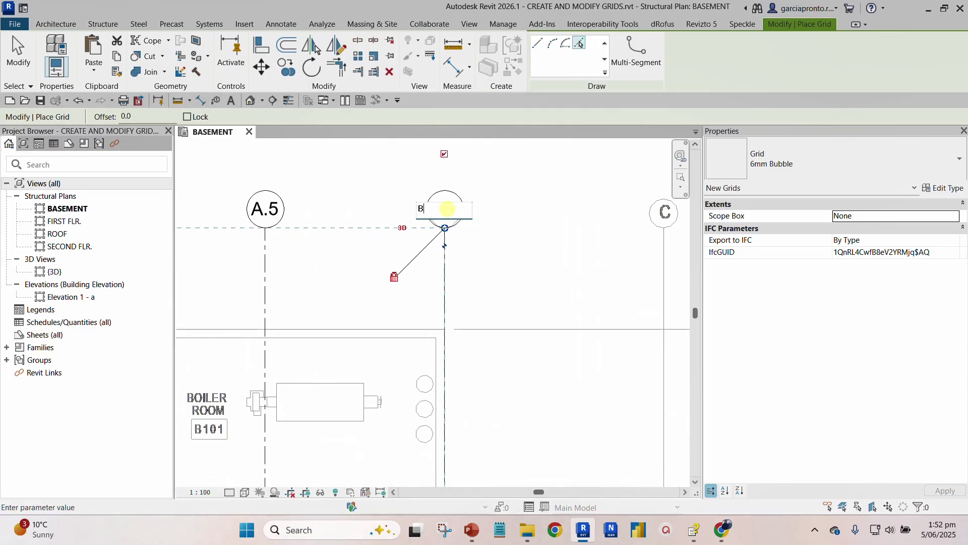
key("Return")
scroll(529, 281, "down", 1)
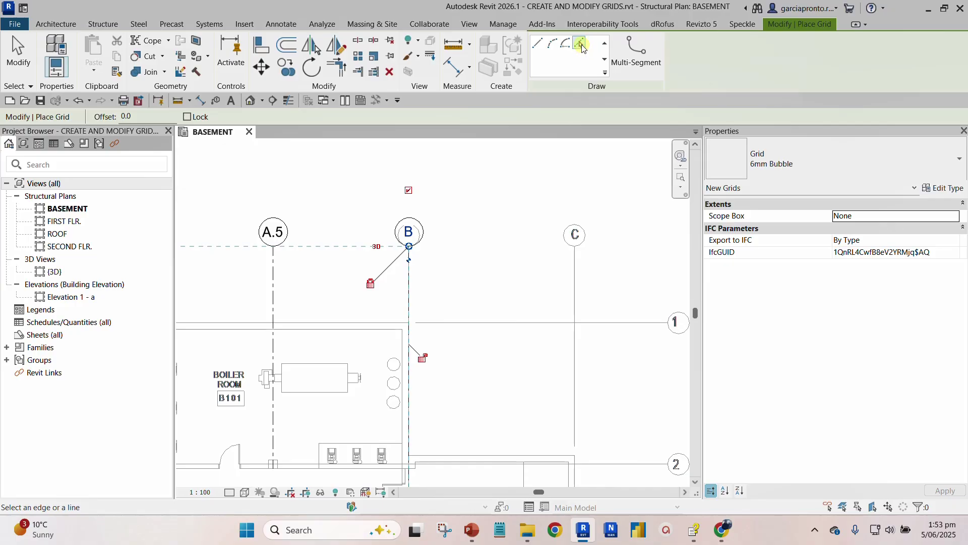
- Create a vertical grid with Pick Lines from the CAD line under bubble C
left_click(581, 45)
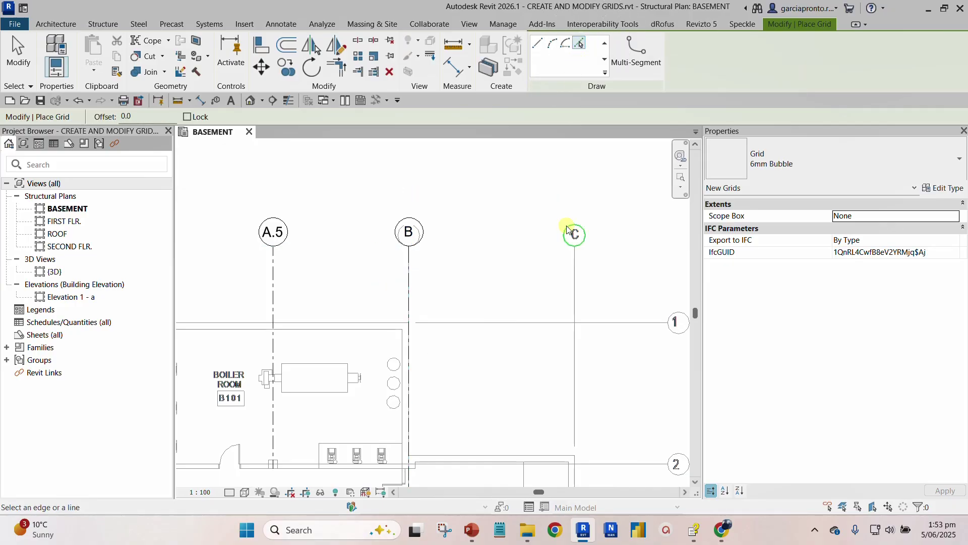
middle_click_drag(631, 274, 458, 222)
left_click(417, 232)
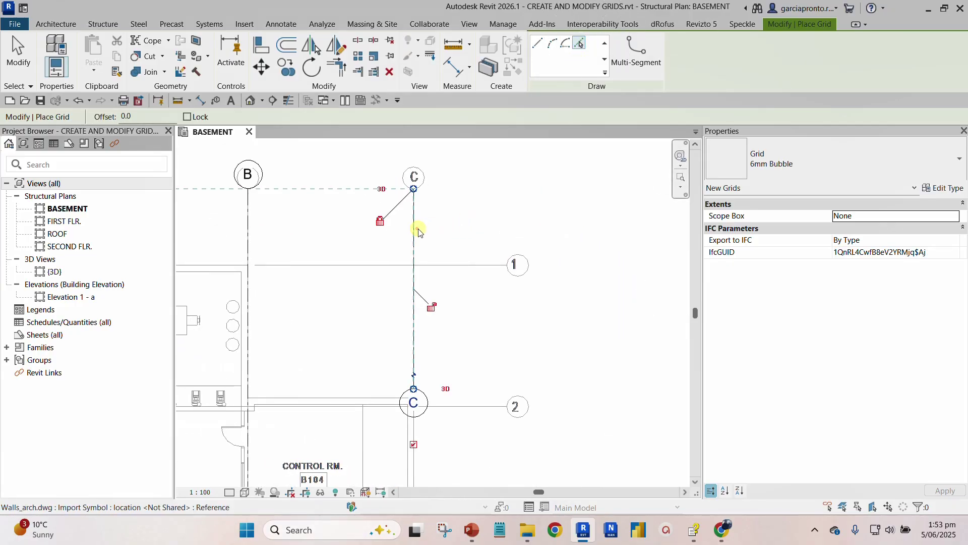
- Show grid C's bubble at its upper end, hide the one at its lower end, and end grid placement
scroll(454, 270, "down", 2)
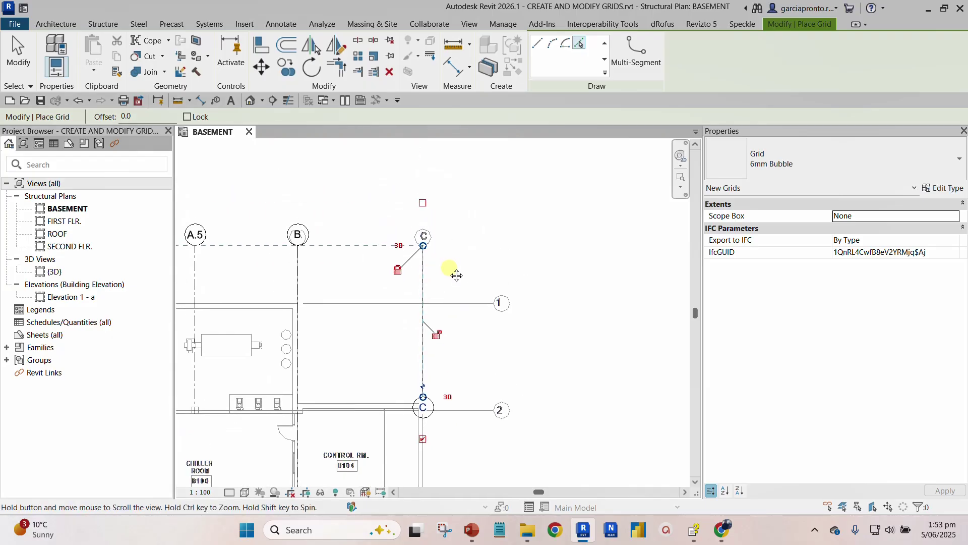
left_click(423, 439)
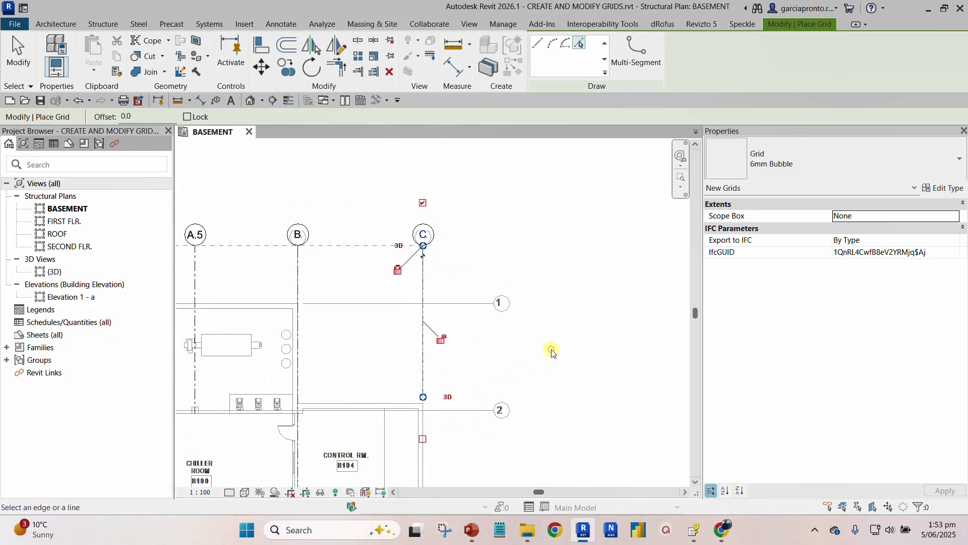
scroll(551, 352, "down", 1)
left_click(19, 53)
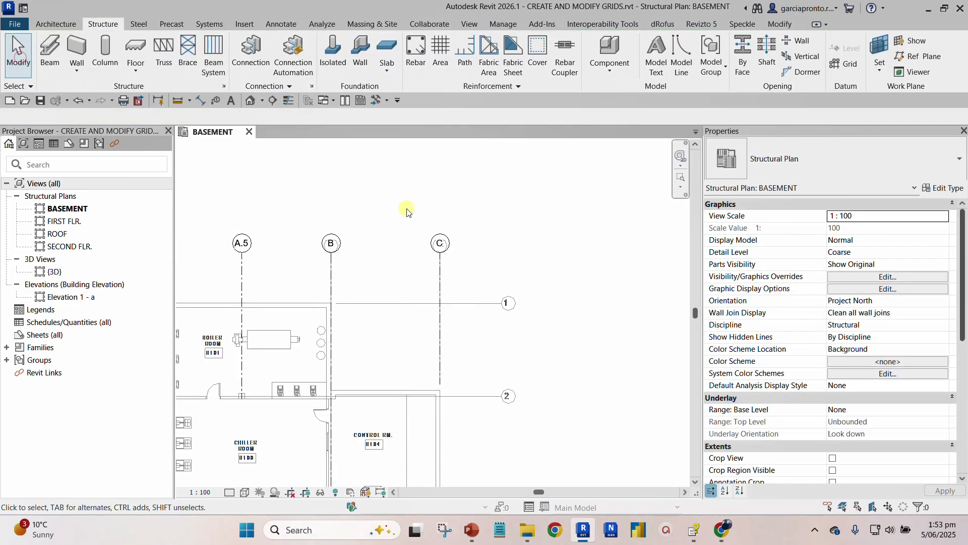
- Draw a horizontal grid line over CAD line 1, from its endpoint near grid B to its endpoint at bubble 1
scroll(407, 211, "down", 3)
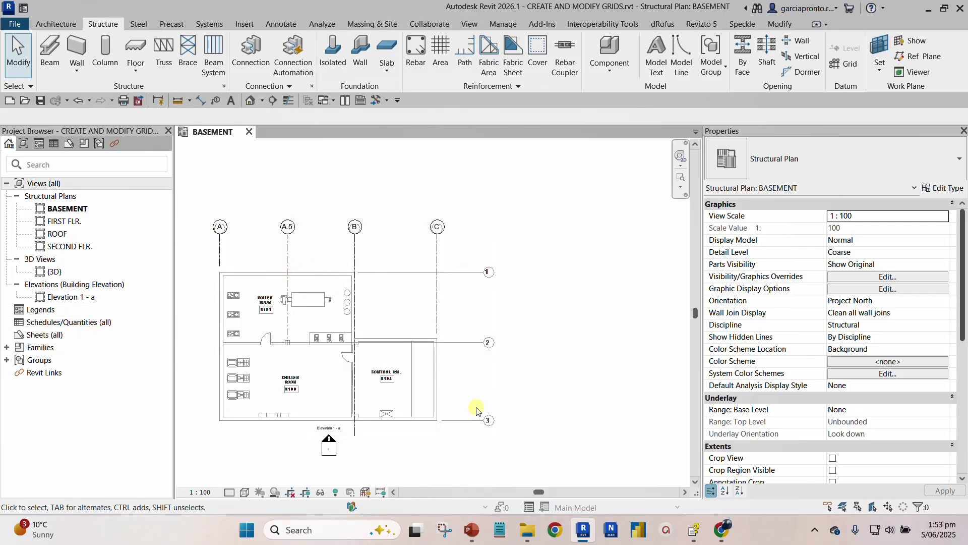
scroll(463, 309, "up", 2)
middle_click_drag(296, 265, 411, 261)
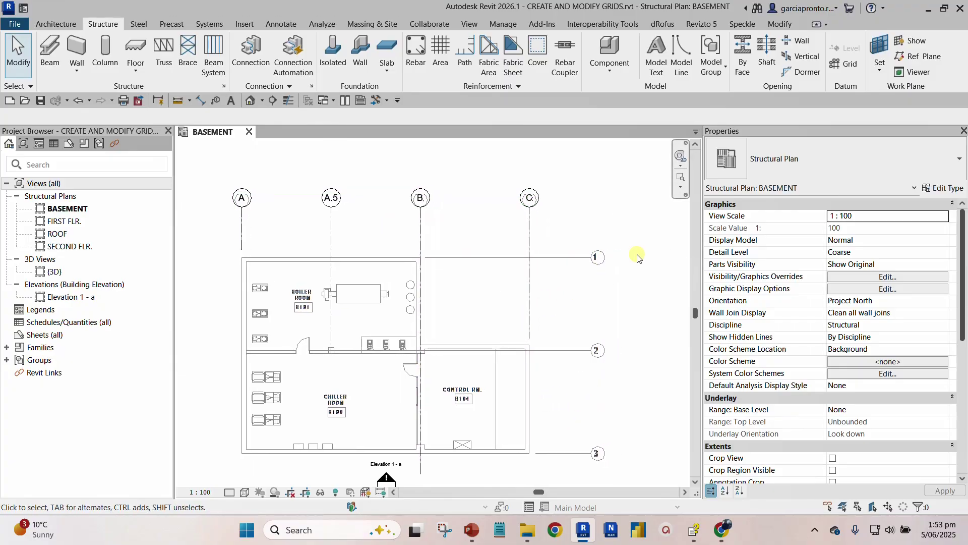
left_click(849, 66)
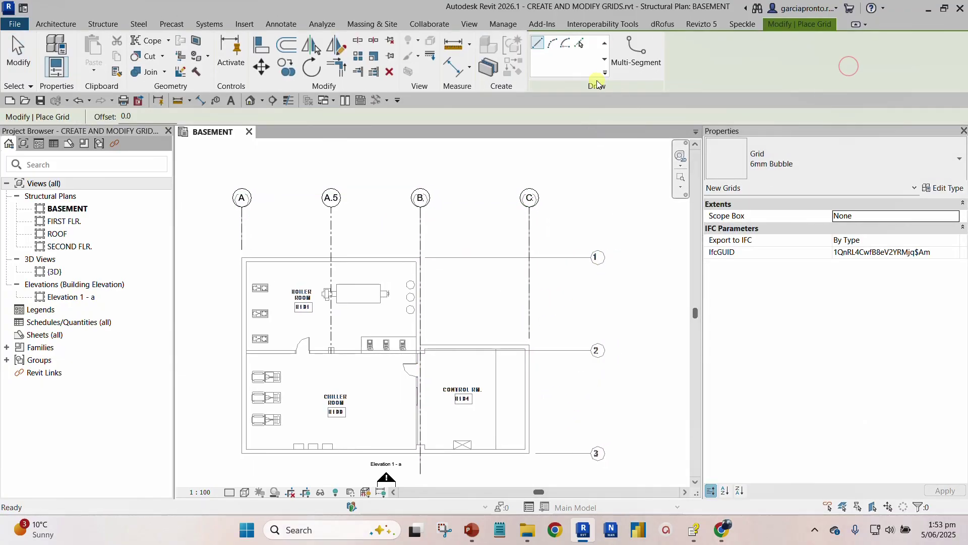
left_click(539, 42)
scroll(456, 233, "up", 3)
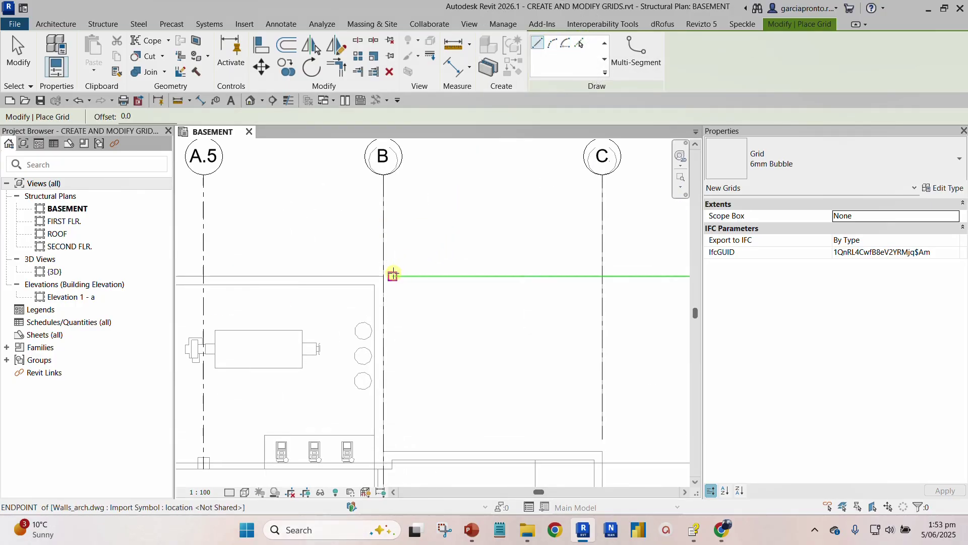
left_click(393, 277)
scroll(504, 303, "down", 3)
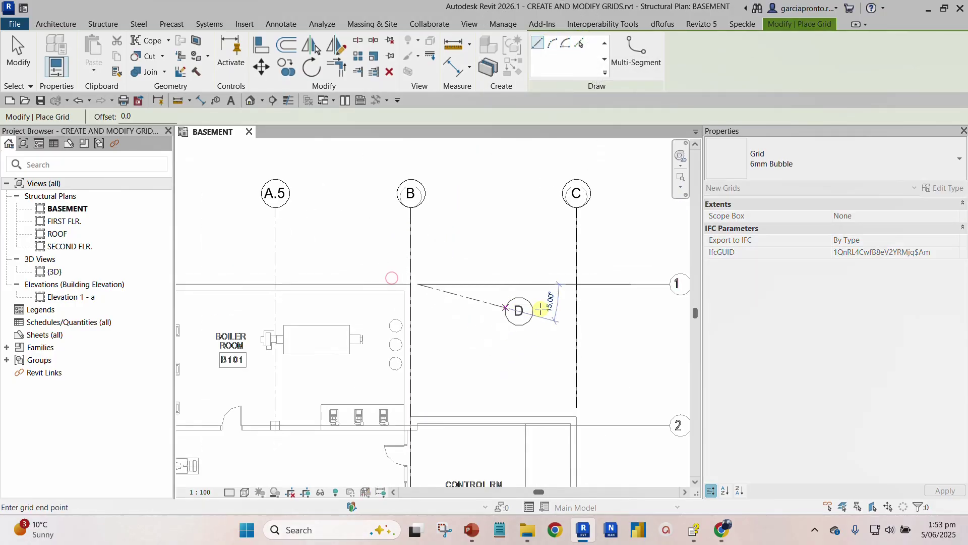
scroll(492, 305, "up", 3)
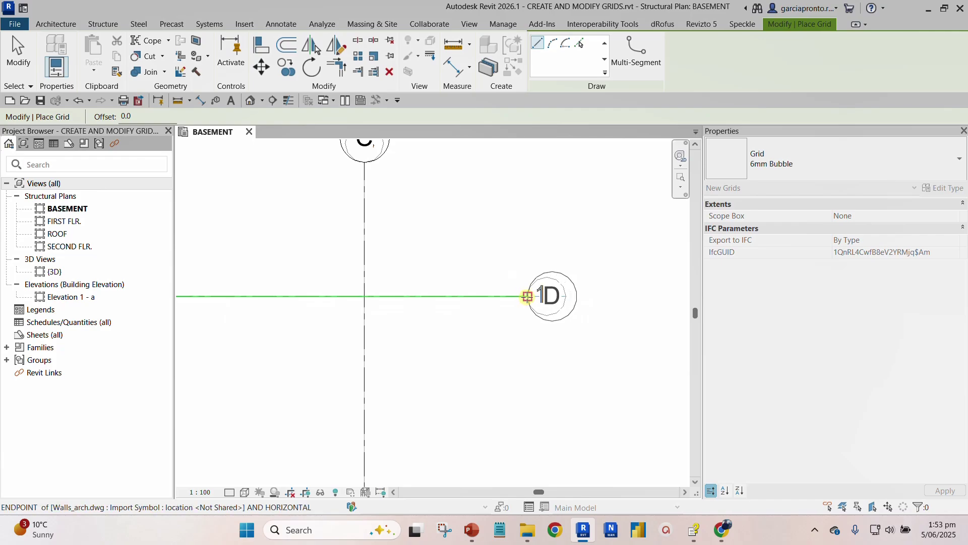
left_click(526, 327)
- Rename the new horizontal grid over CAD line 1 to 1
scroll(555, 298, "down", 3)
left_click(556, 299)
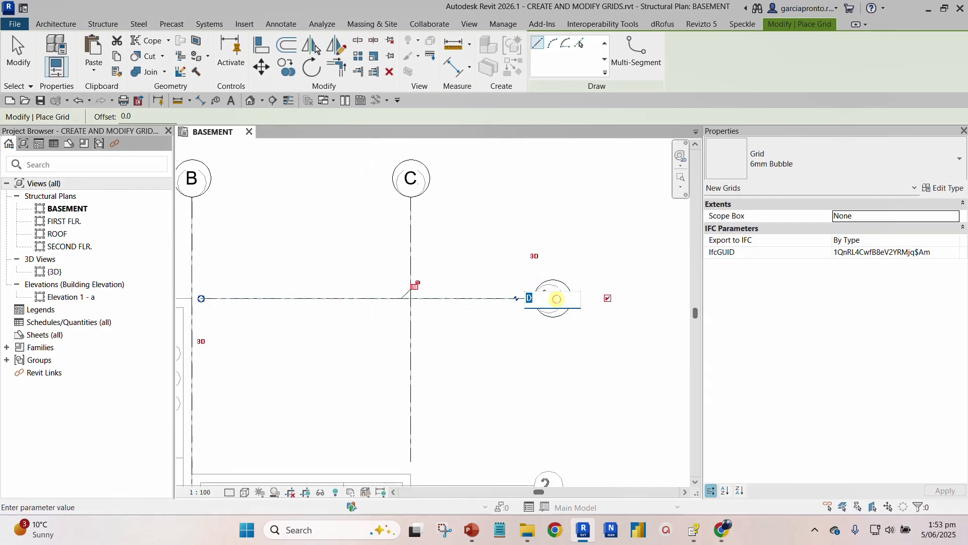
type("11")
key("Return")
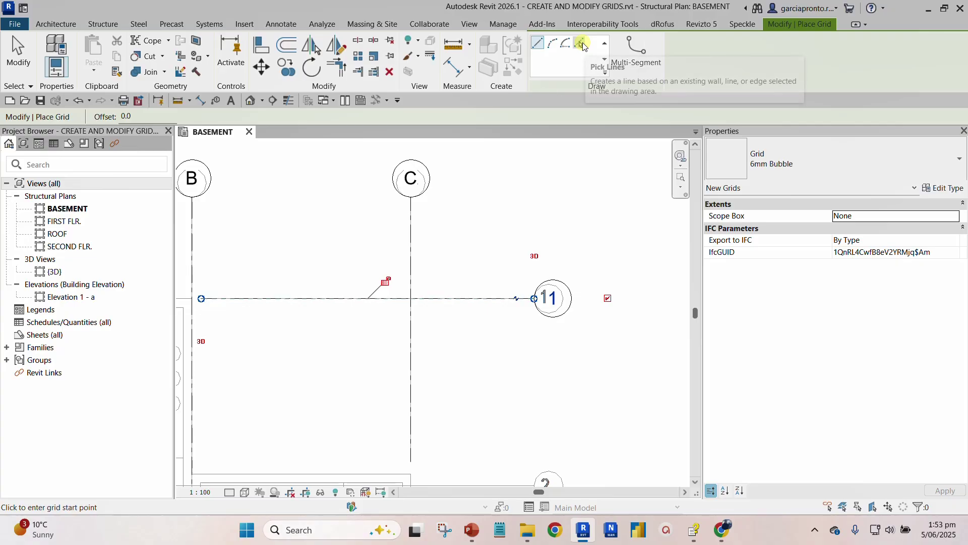
- Create two horizontal grids with Pick Lines from the CAD lines at bubbles 2 and 3
left_click(582, 45)
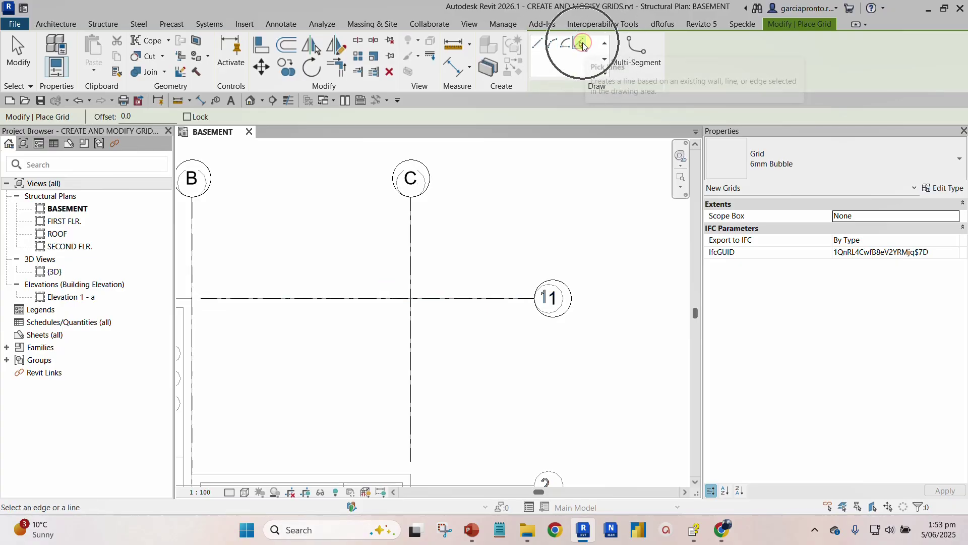
scroll(511, 301, "down", 3)
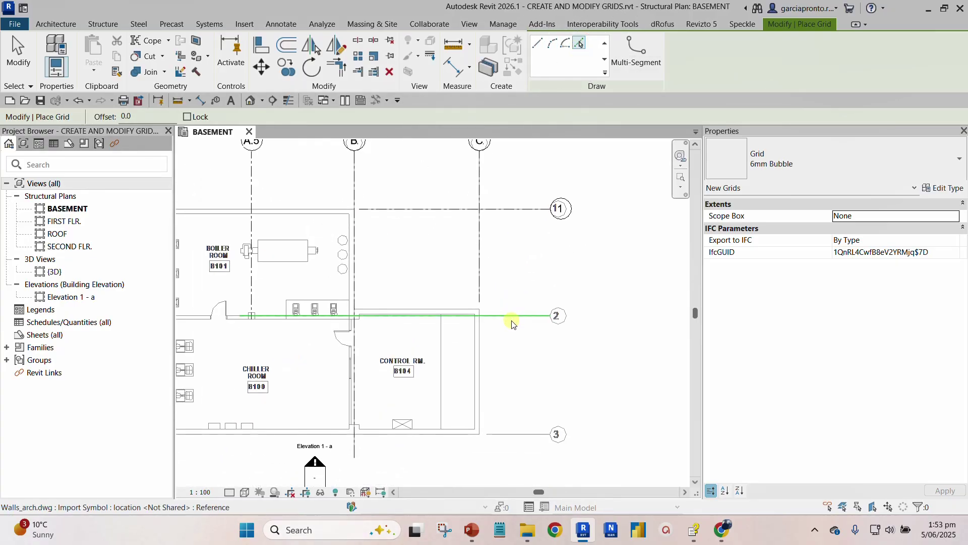
left_click(512, 316)
scroll(512, 316, "up", 3)
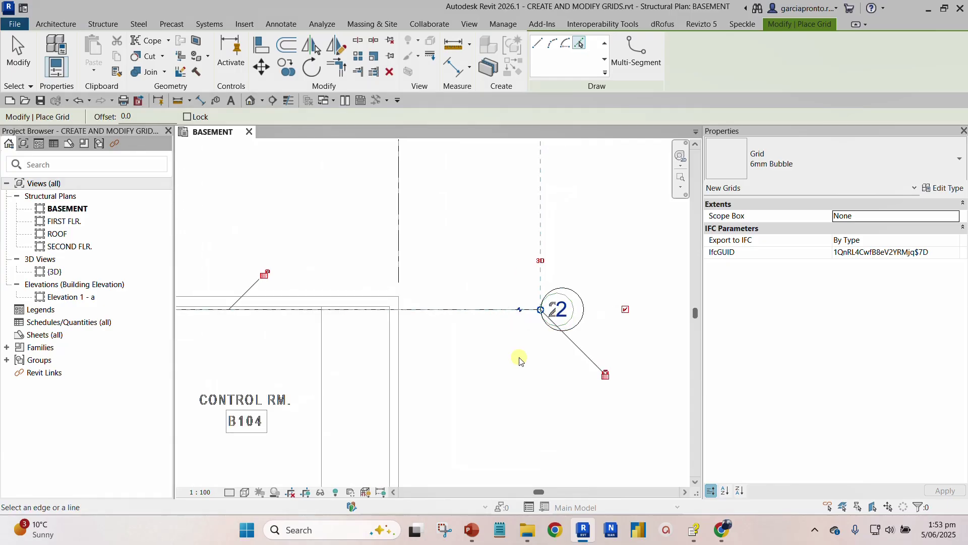
scroll(535, 292, "down", 3)
scroll(525, 329, "up", 2)
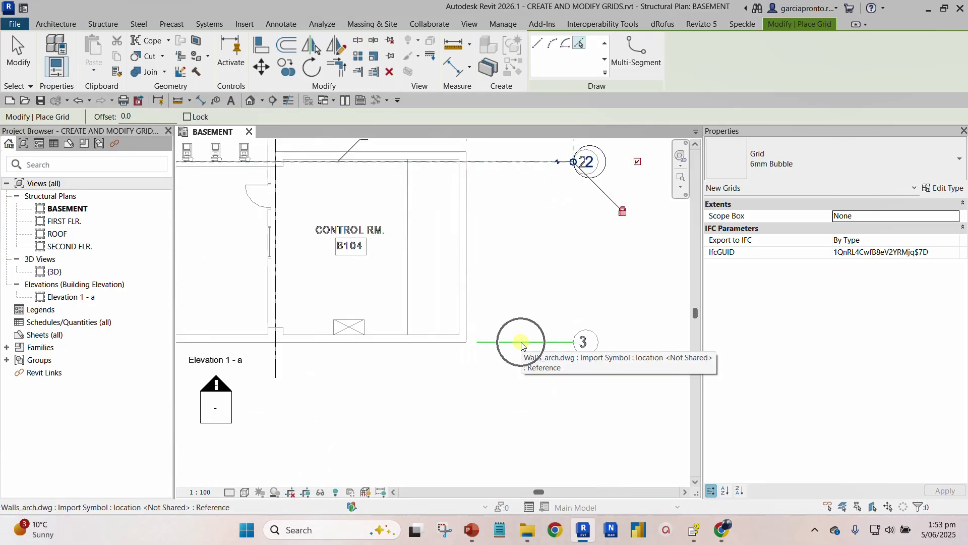
left_click(522, 343)
scroll(522, 353, "down", 3)
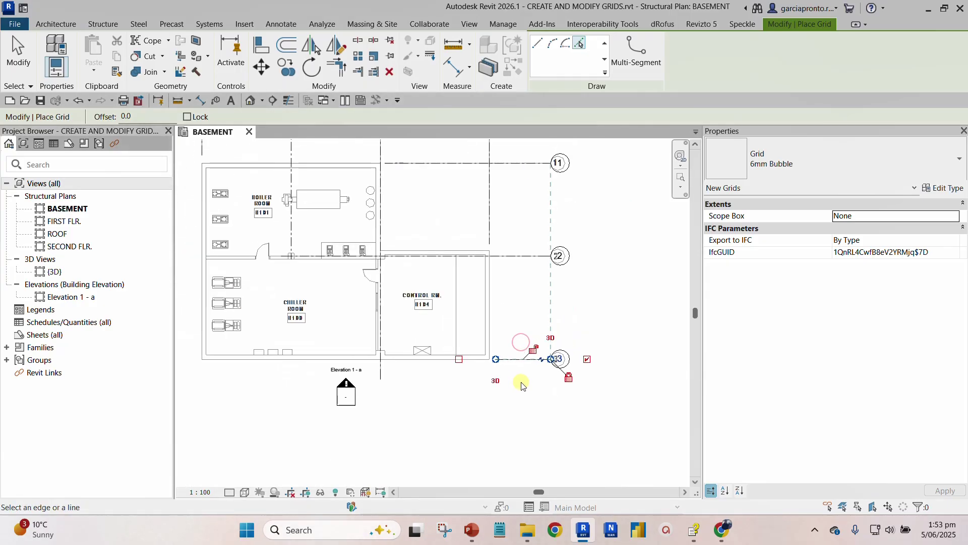
left_click(28, 62)
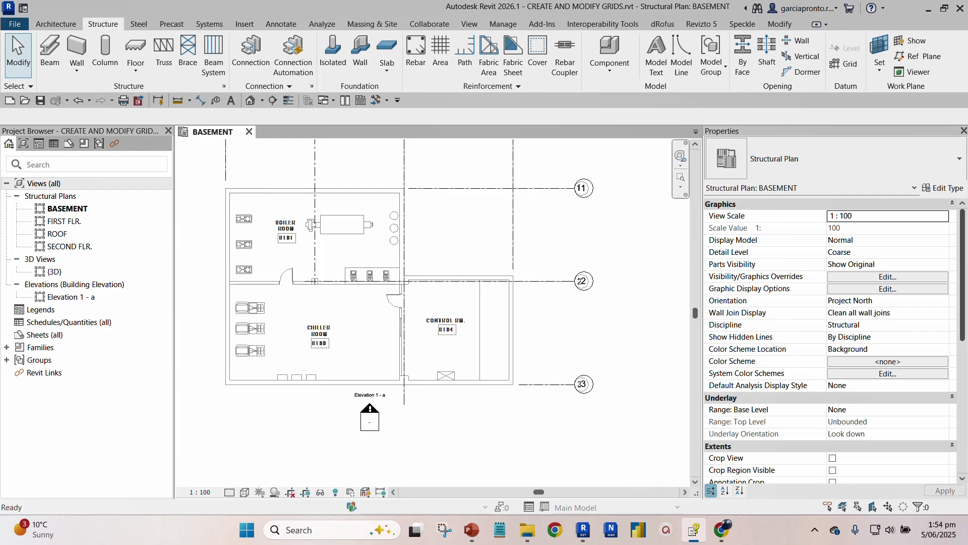
- Extend the aligned grids 1, 2 and 3 together to the right, well beyond the CAD bubbles, by stretching grid 1's bubble end
scroll(532, 243, "down", 2)
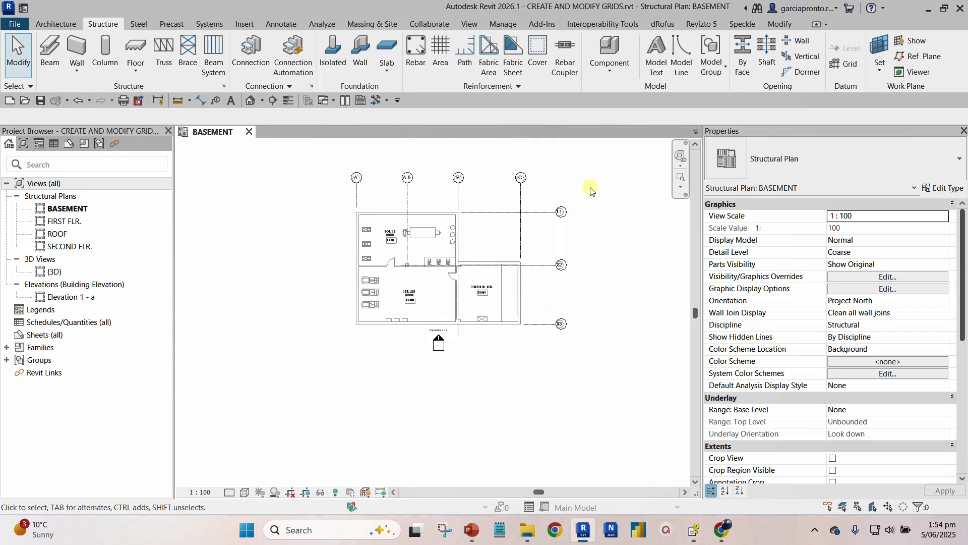
middle_click_drag(591, 191, 528, 223)
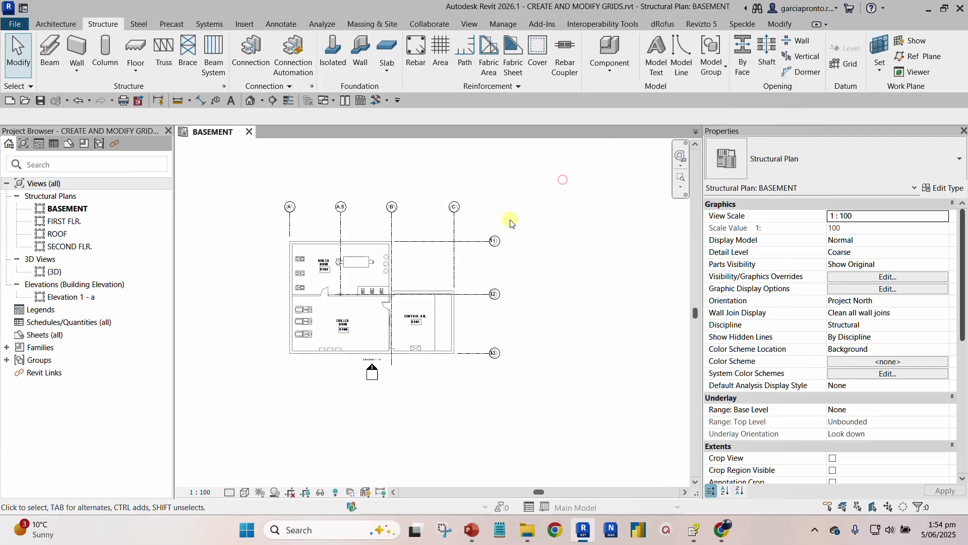
scroll(510, 221, "up", 2)
scroll(464, 242, "down", 2)
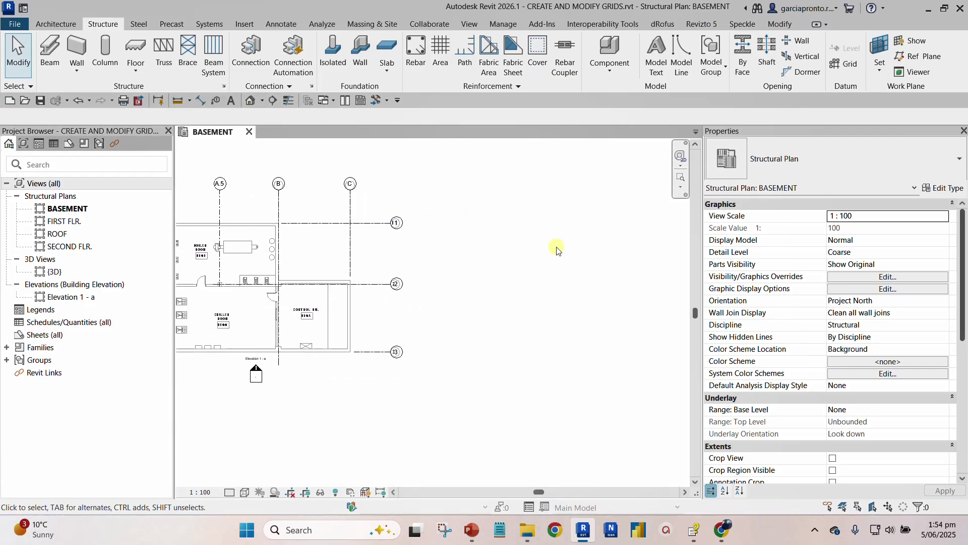
scroll(369, 231, "up", 1)
left_click(367, 223)
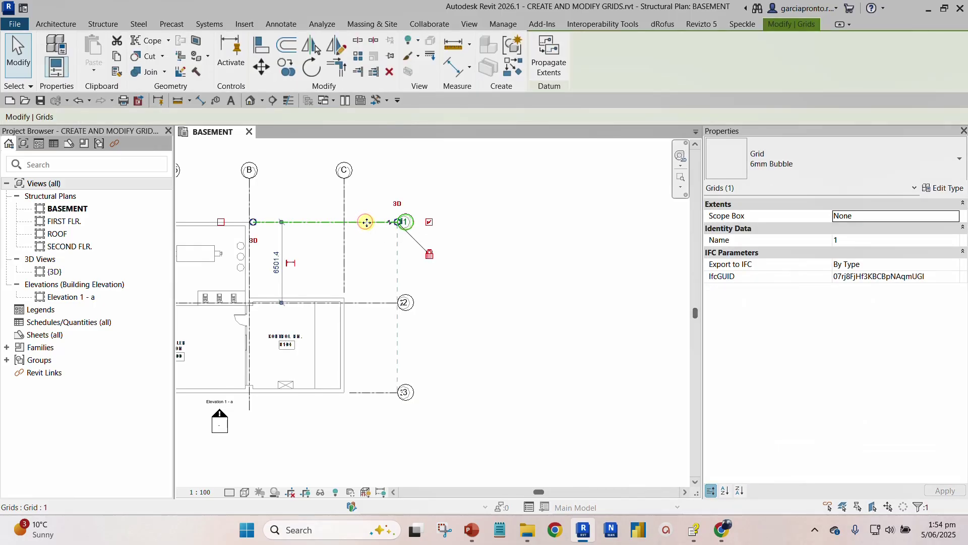
scroll(401, 240, "up", 2)
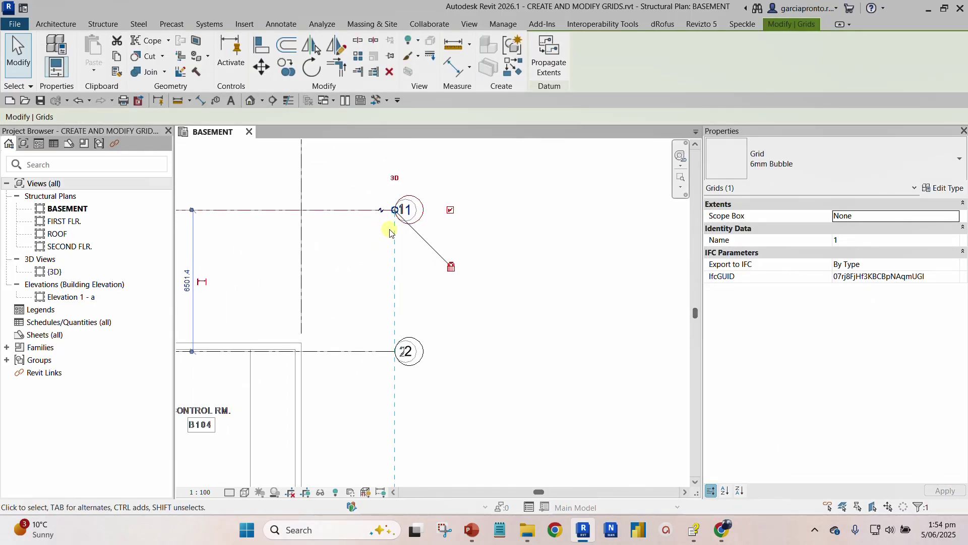
scroll(391, 233, "down", 1)
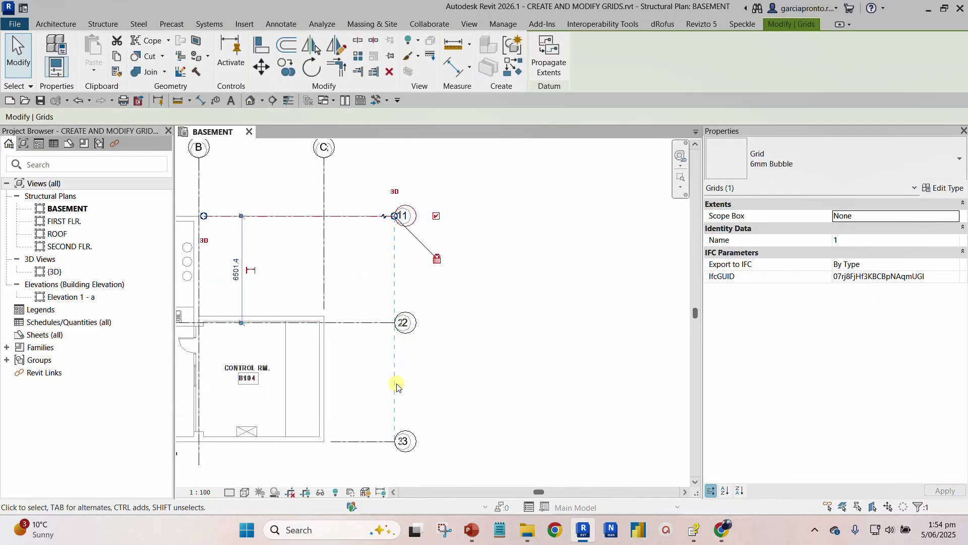
scroll(395, 216, "up", 4)
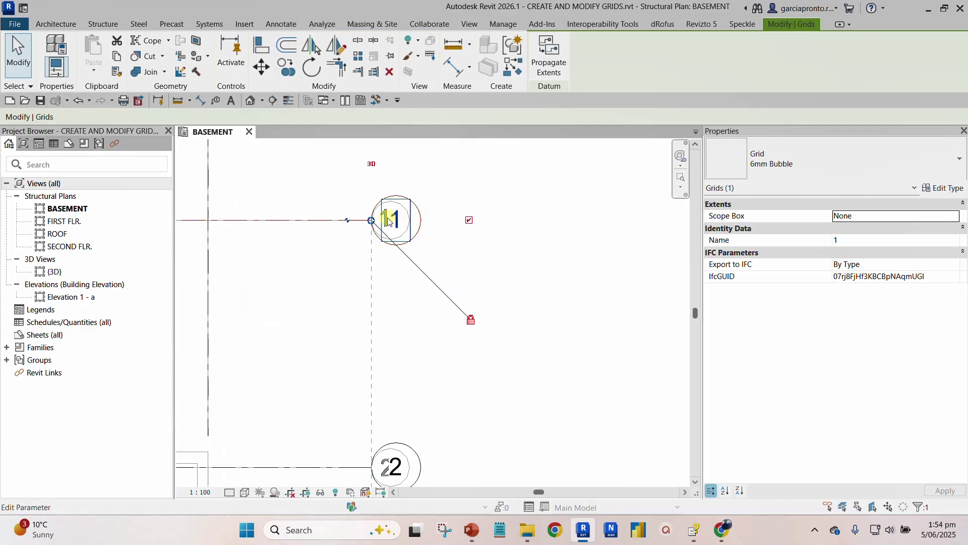
left_click_drag(364, 222, 662, 254)
scroll(465, 240, "down", 6)
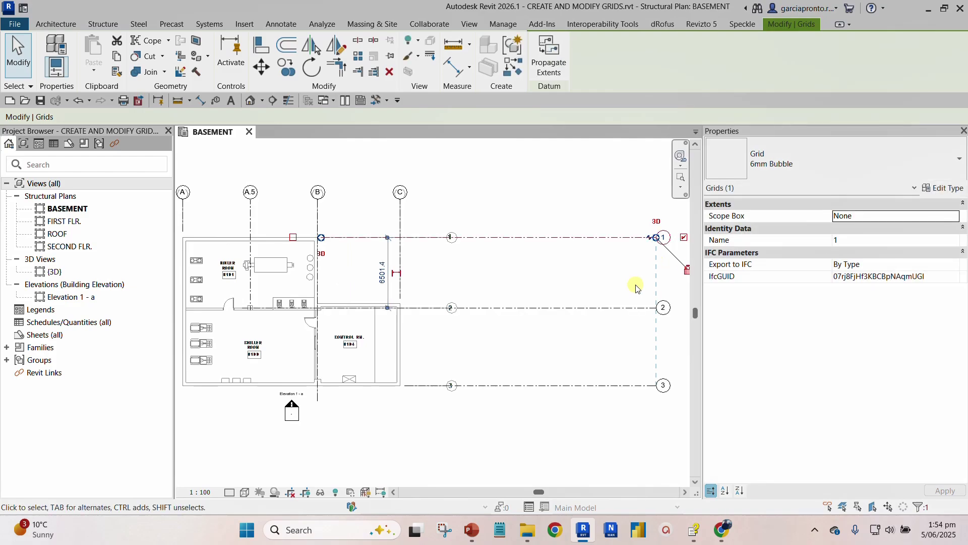
left_click(534, 433)
- Create a vertical grid with Pick Lines at an offset of 30500 to the right of grid C
scroll(487, 340, "down", 1)
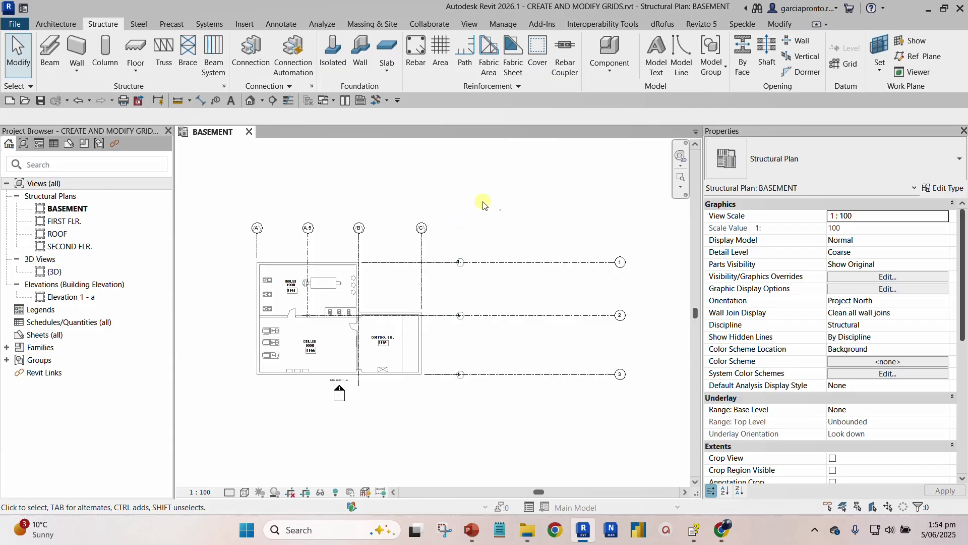
left_click(851, 66)
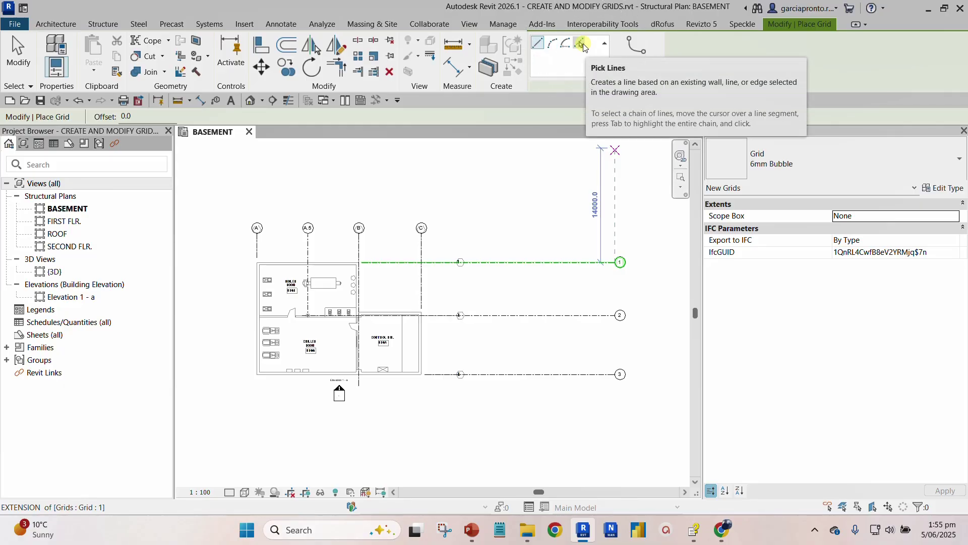
left_click(583, 44)
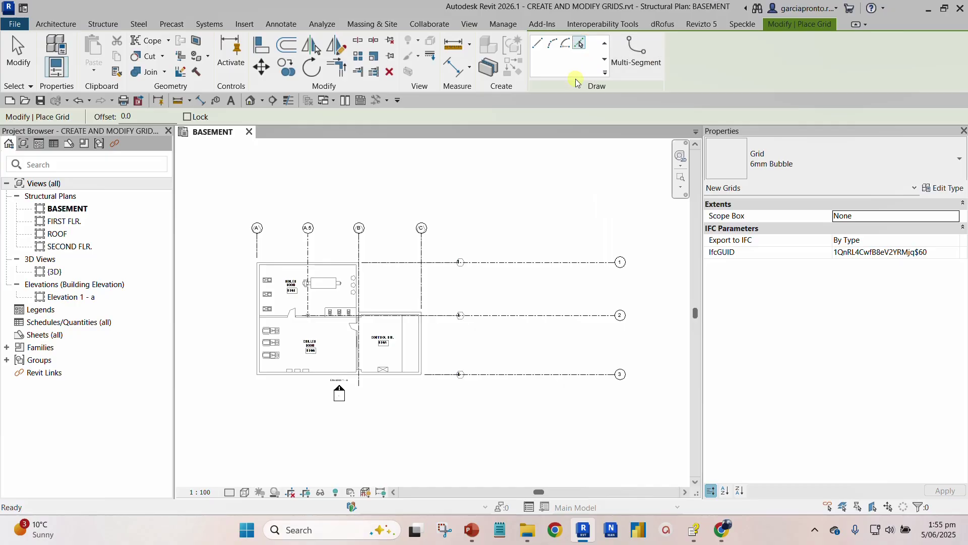
scroll(444, 225, "up", 2)
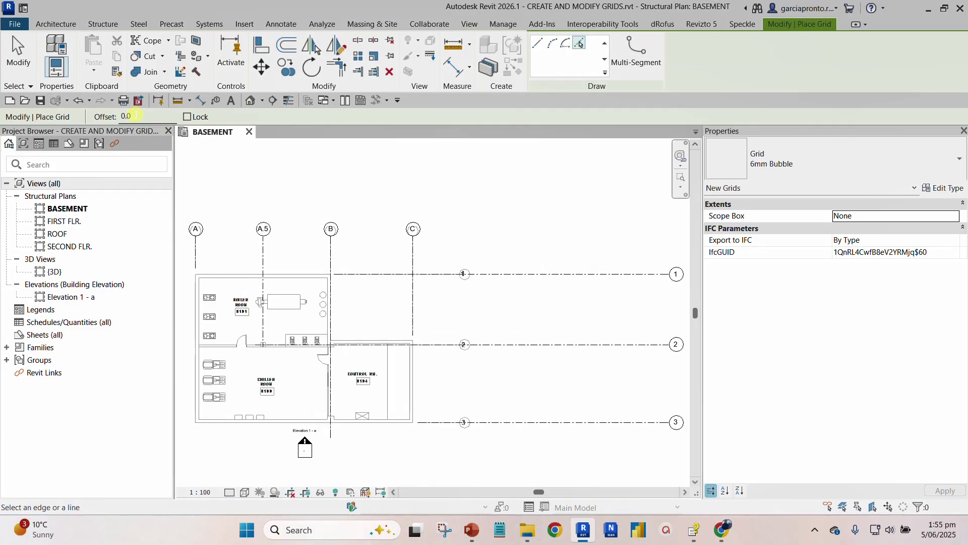
left_click(136, 115)
middle_click_drag(519, 251, 443, 268)
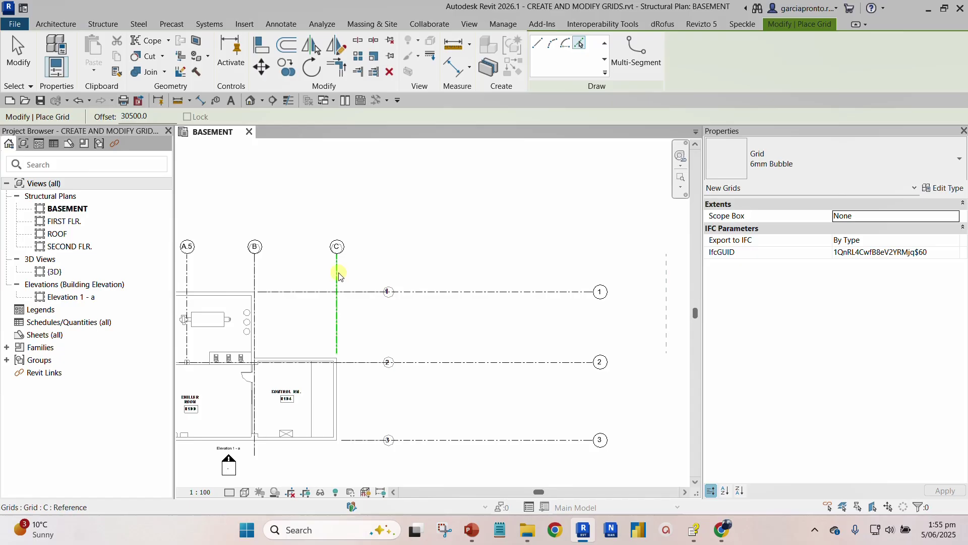
scroll(363, 270, "down", 2)
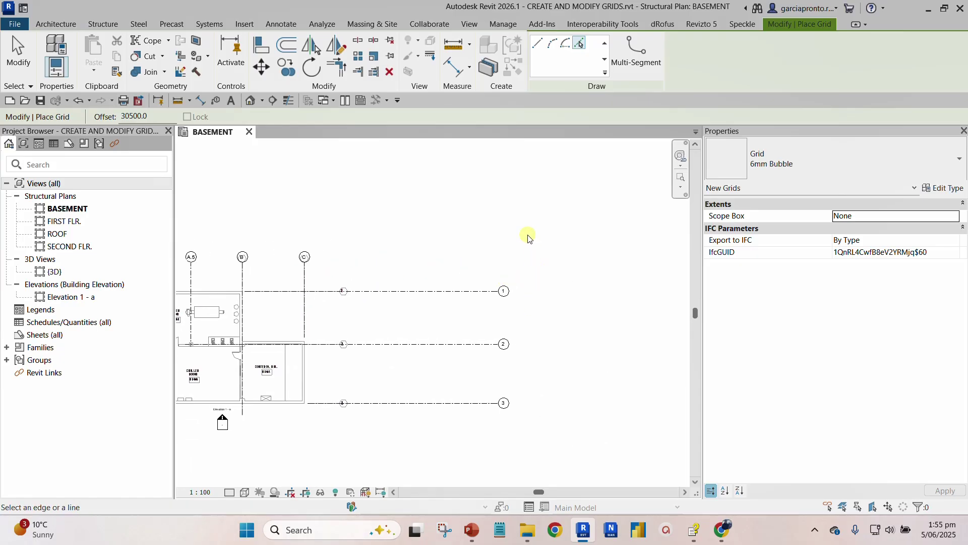
left_click(139, 118)
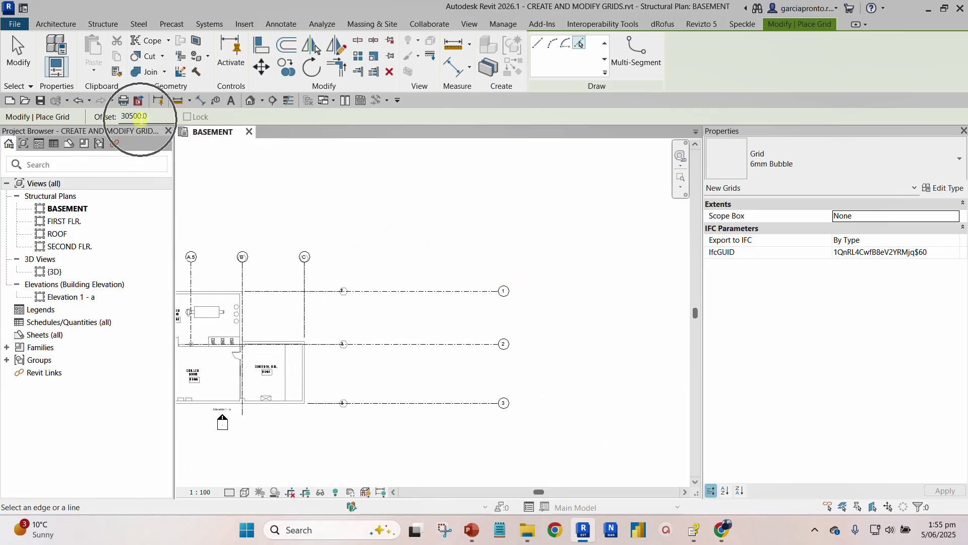
left_click(308, 280)
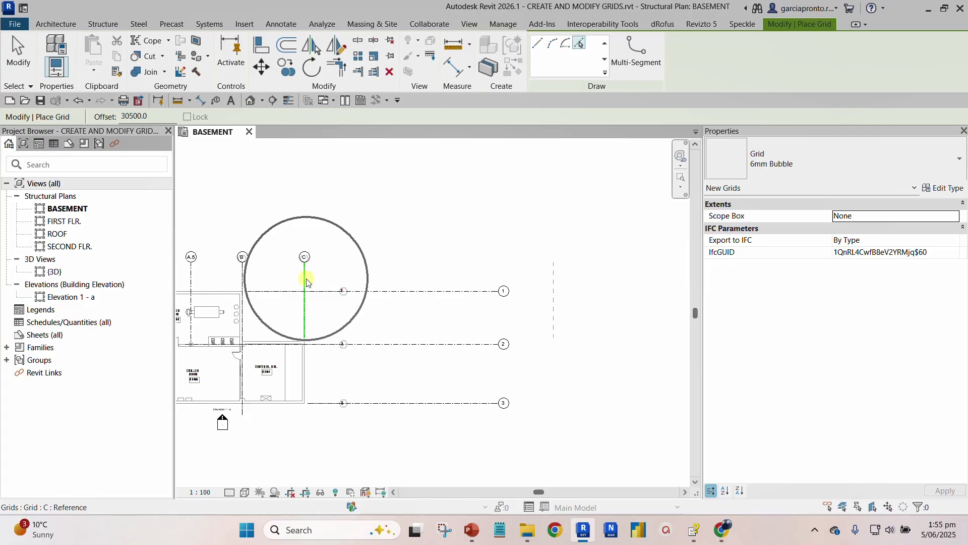
left_click(306, 279)
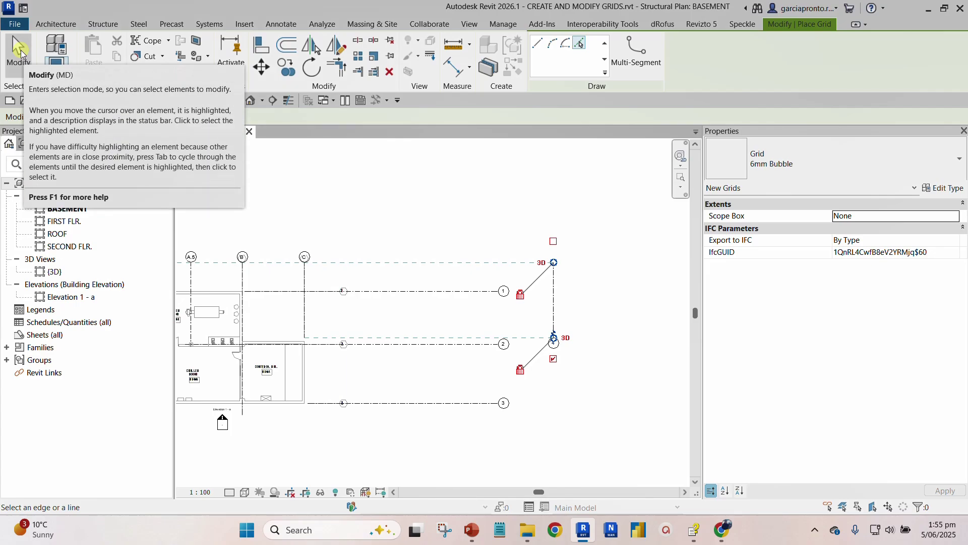
left_click(20, 50)
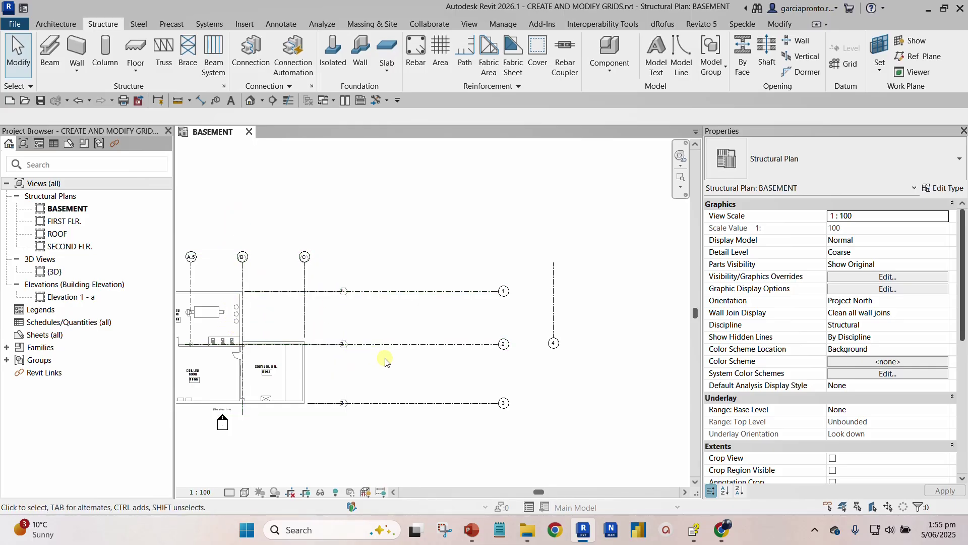
- Rename the new vertical grid at the far right as G
scroll(553, 348, "up", 2)
scroll(554, 352, "up", 1)
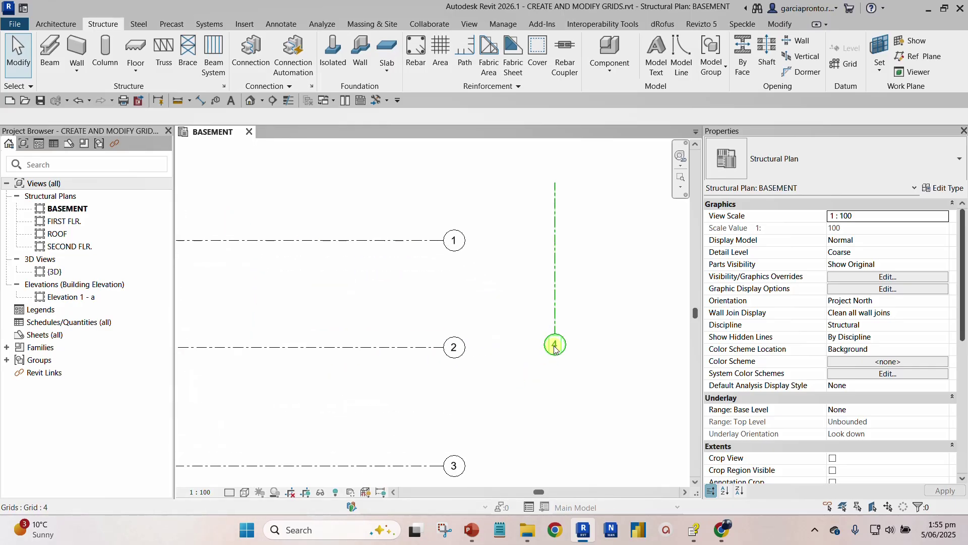
left_click(555, 347)
left_click(555, 346)
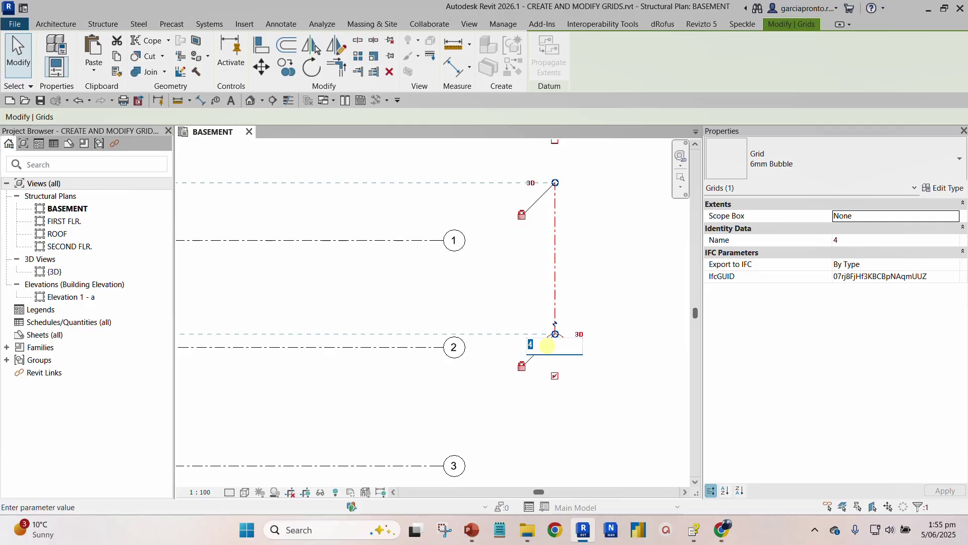
type("G")
key("Return")
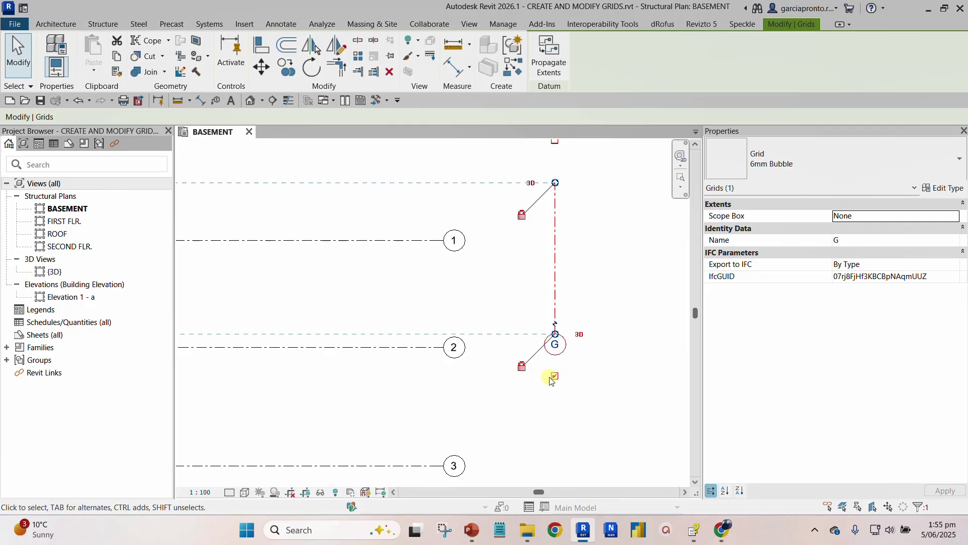
- Hide grid G's bubble at its lower end and show it at the upper end
left_click(554, 376)
middle_click_drag(590, 242, 585, 330)
left_click(548, 230)
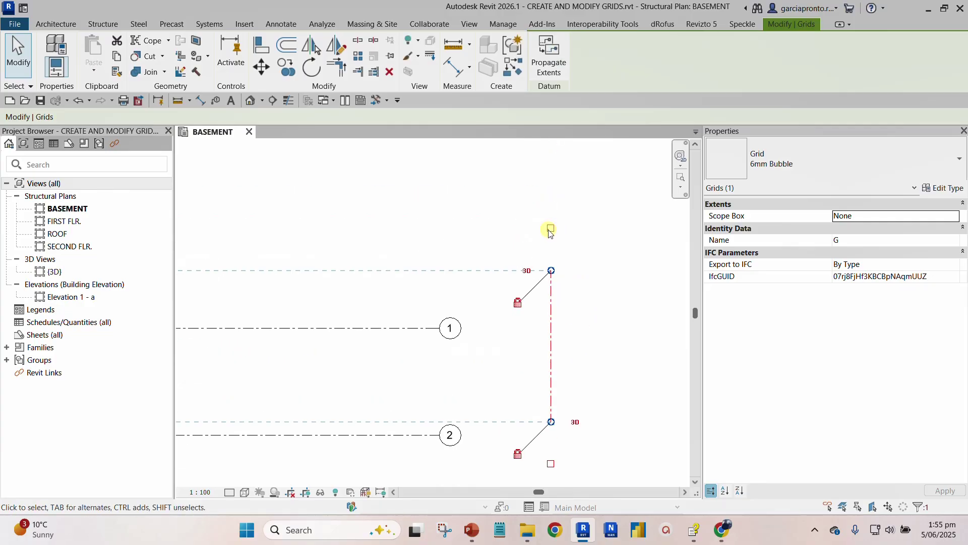
left_click(607, 311)
scroll(609, 313, "down", 3)
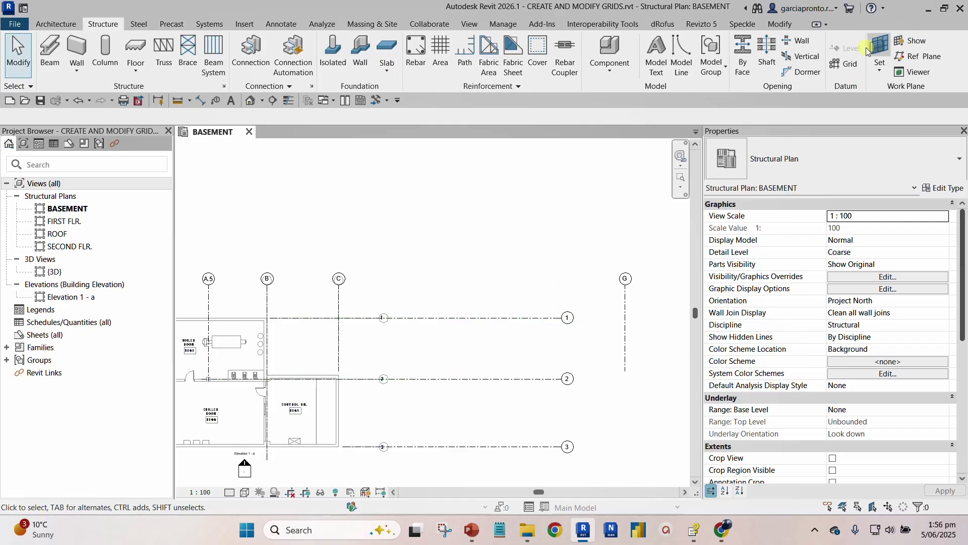
- Create a vertical grid with Pick Lines at an offset of 5400 to the right of grid C
left_click(845, 65)
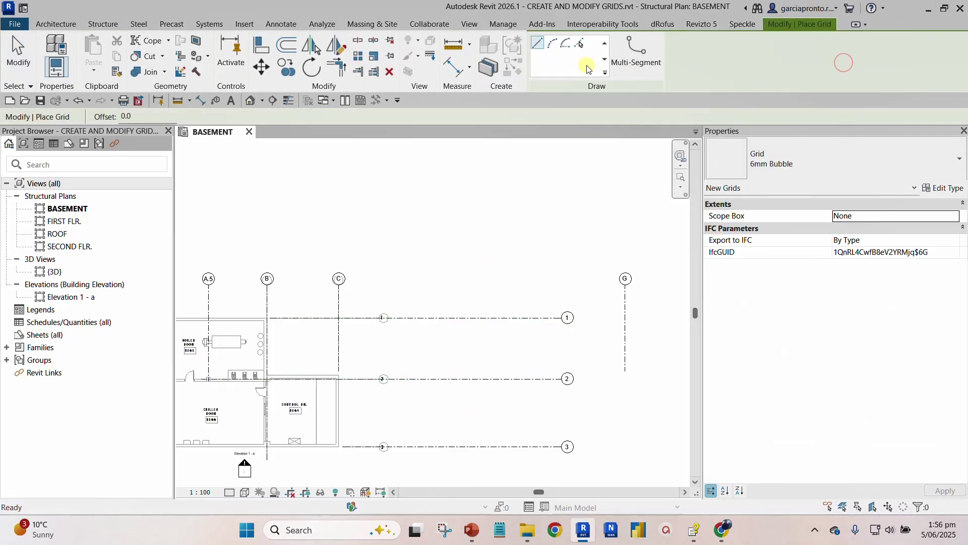
left_click(581, 44)
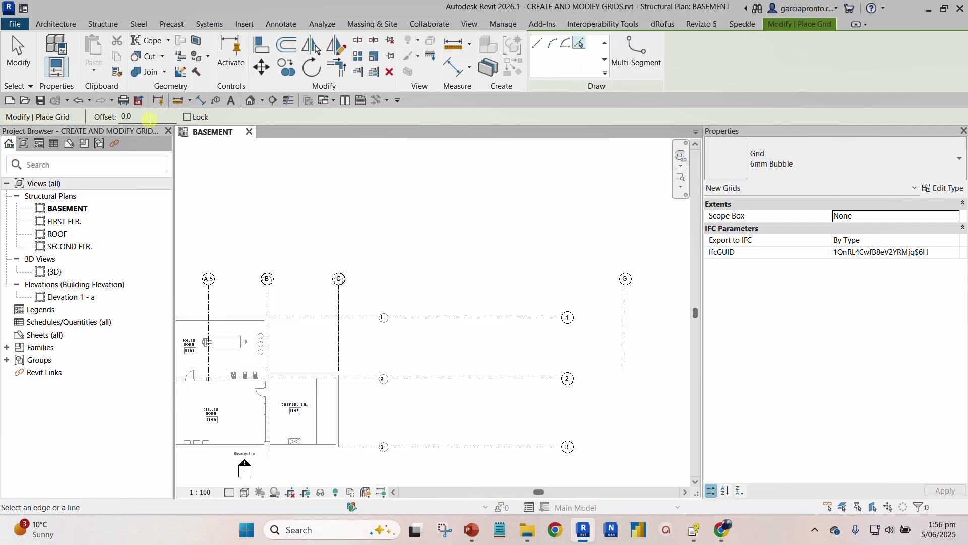
left_click(145, 119)
left_click_drag(145, 120, 88, 111)
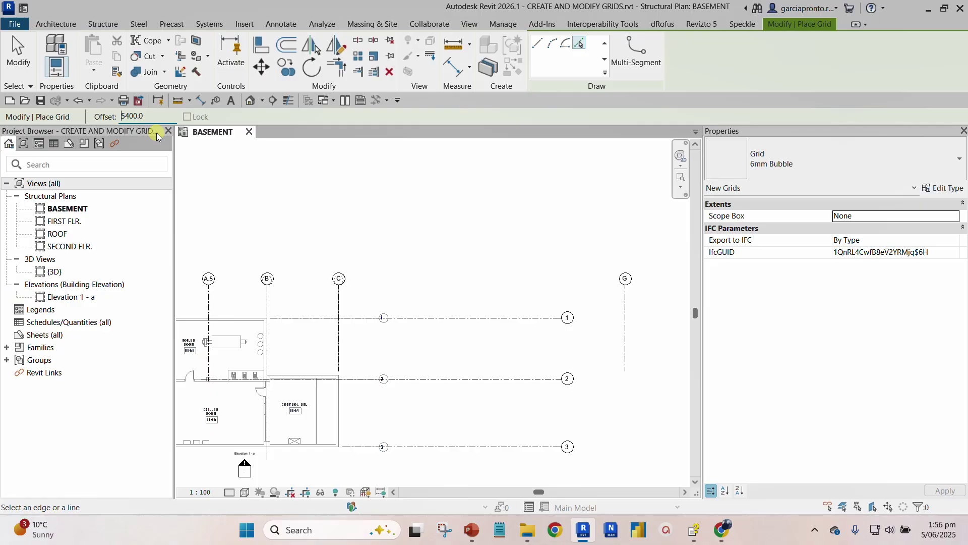
scroll(341, 285, "up", 2)
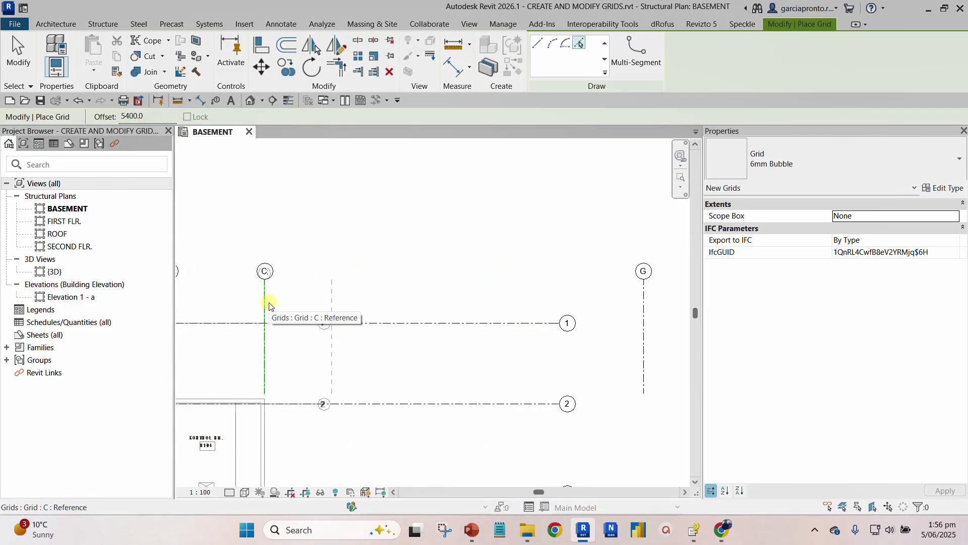
left_click(269, 303)
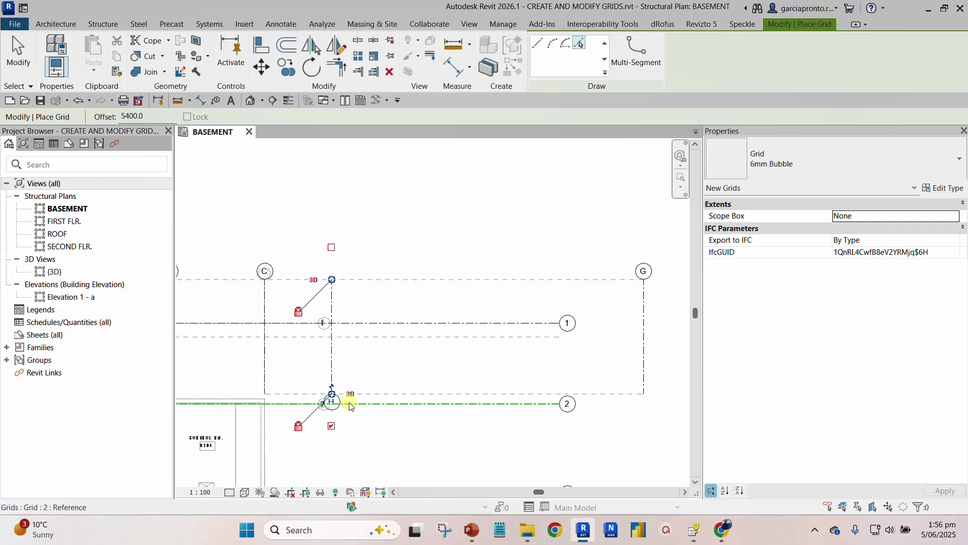
- Rename the new grid beside grid C as D
scroll(331, 402, "up", 4)
left_click(316, 404)
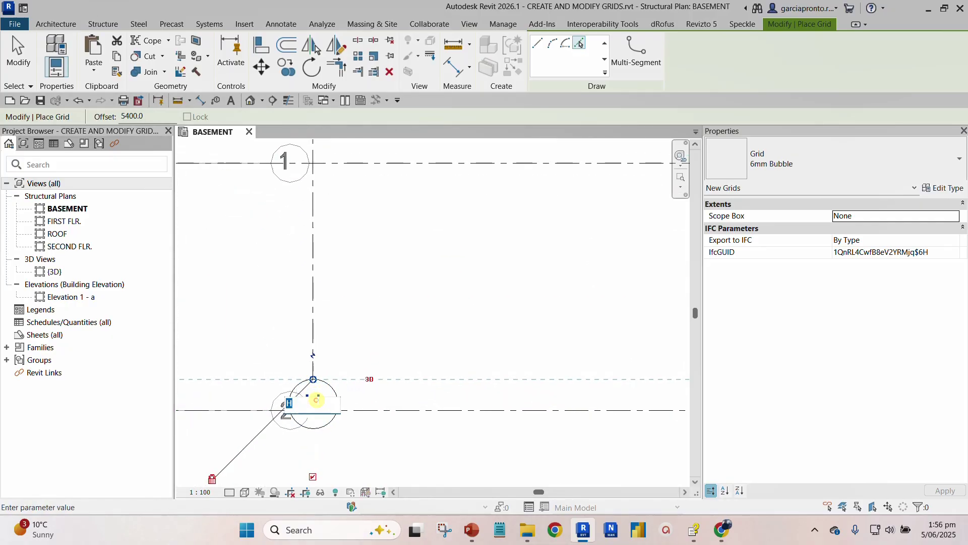
scroll(317, 399, "down", 2)
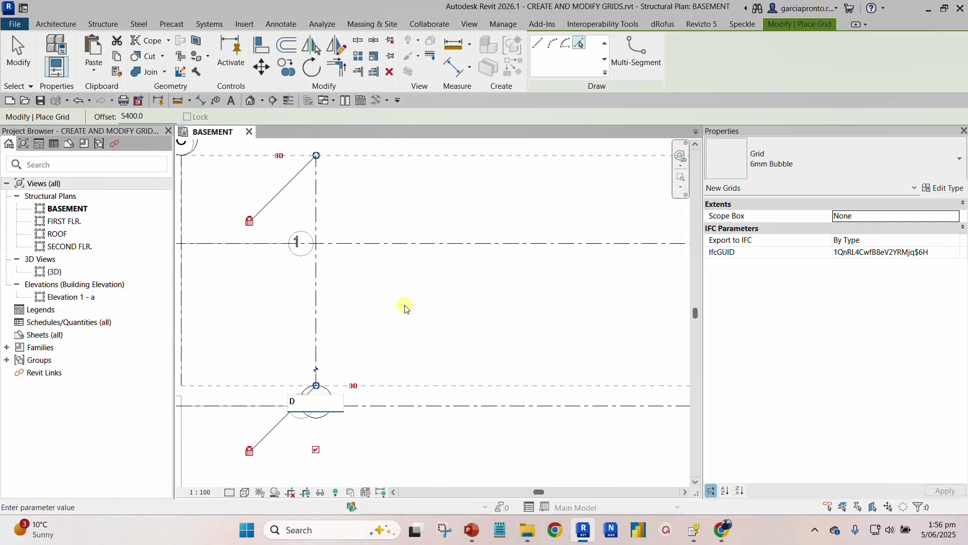
type("D")
key("Return")
scroll(371, 368, "down", 2)
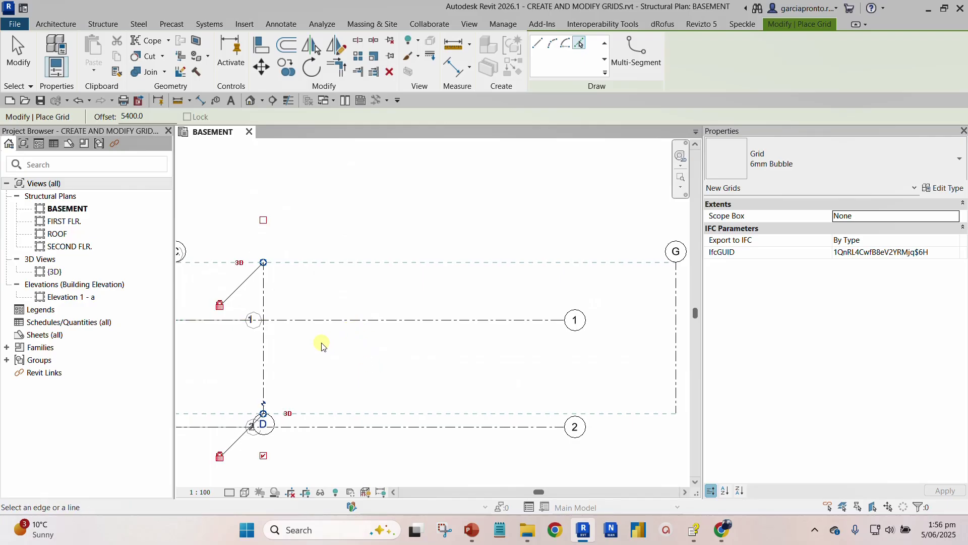
- Create grids E and F at the 5400 offset, picking grid D and the resulting grid E as references
left_click(267, 354)
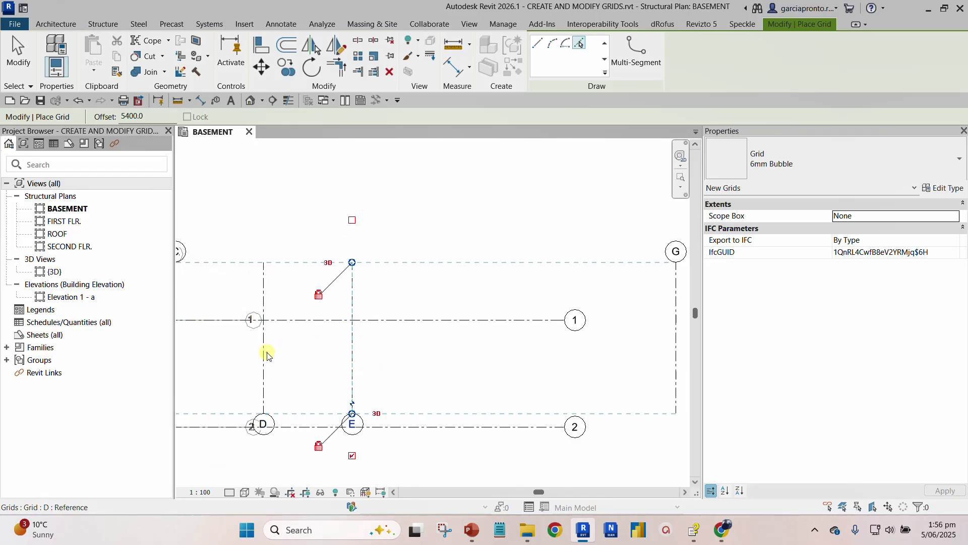
left_click(355, 358)
scroll(467, 361, "down", 1)
middle_click_drag(488, 361, 499, 371)
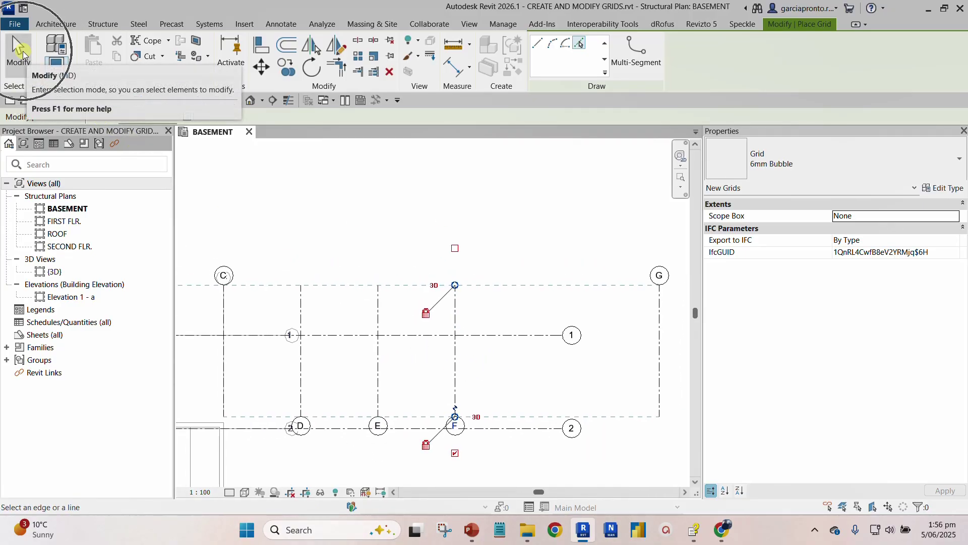
left_click(22, 50)
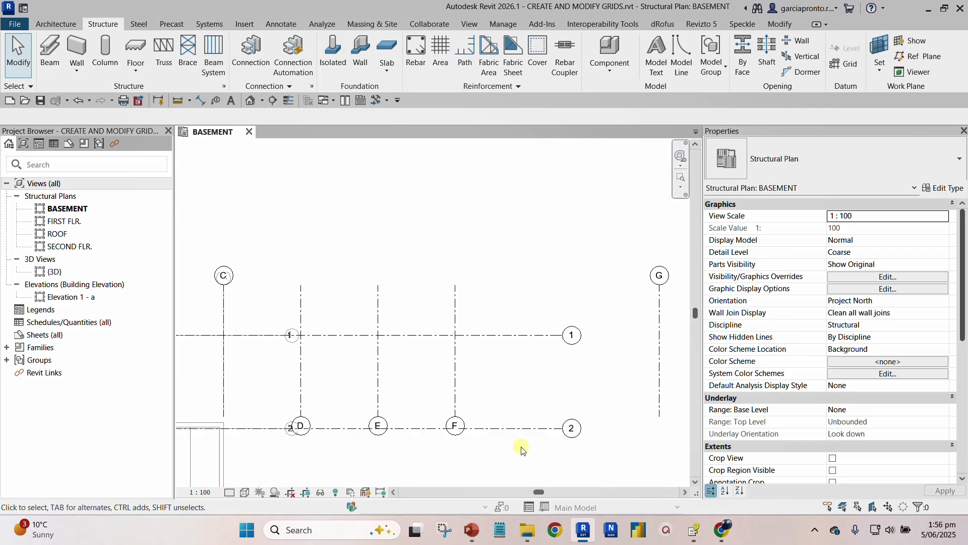
- Show the bubbles at the upper ends of grids D, E and F
scroll(434, 403, "down", 1)
scroll(356, 328, "up", 3)
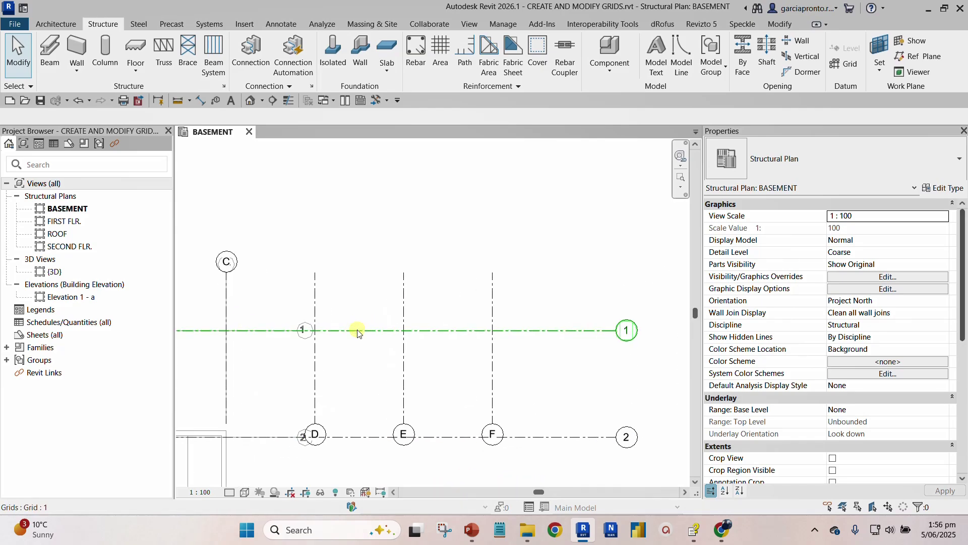
left_click(313, 367)
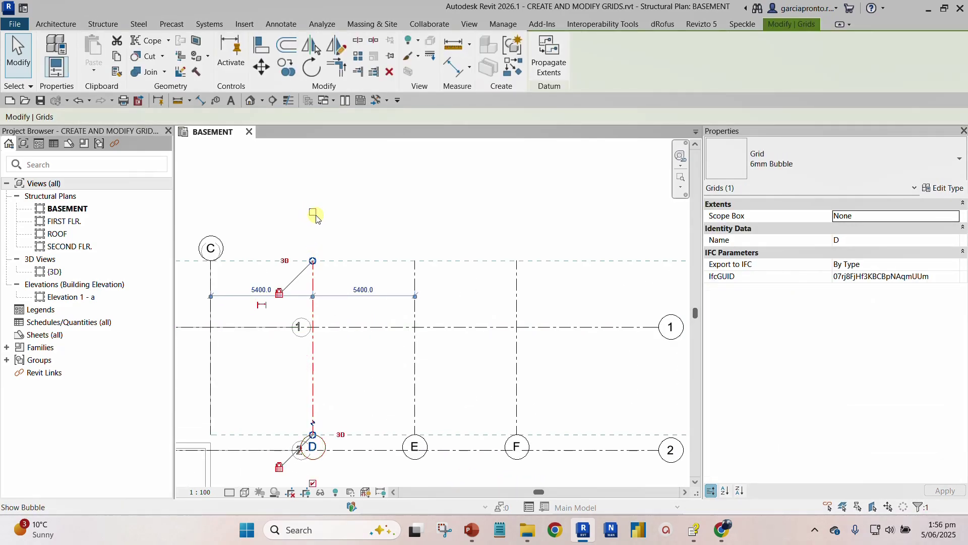
left_click(411, 265)
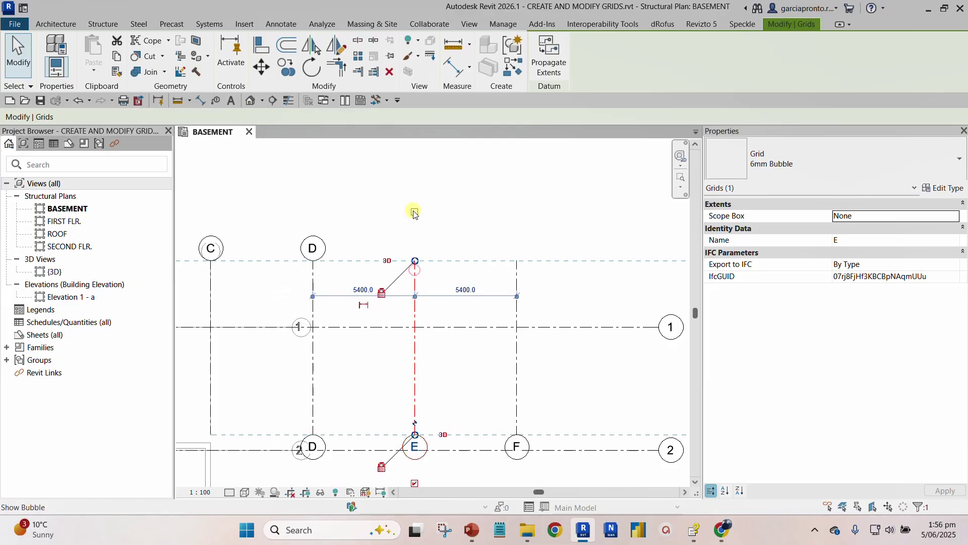
left_click(517, 273)
left_click(516, 212)
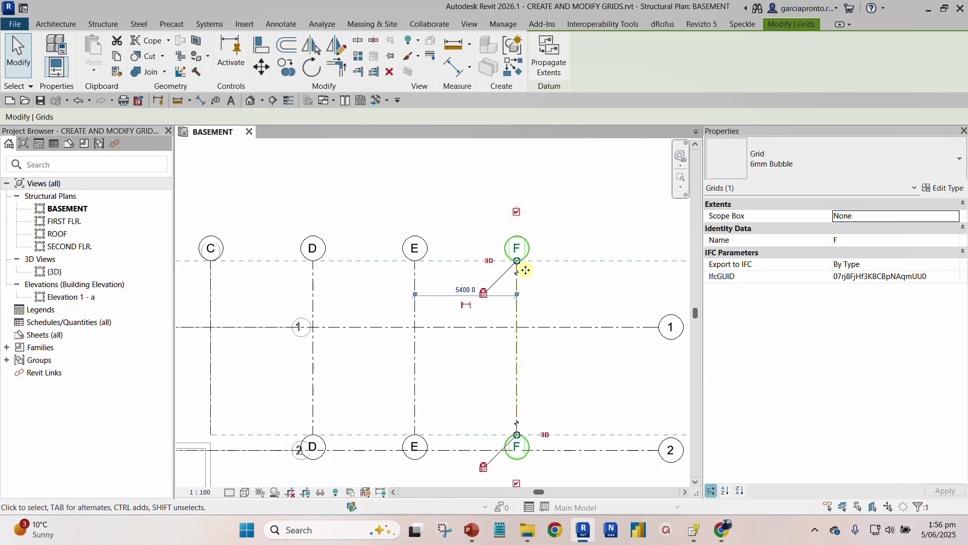
- Hide the bubbles at the lower ends of grids F, E and D
scroll(555, 366, "down", 1)
middle_click_drag(553, 361, 520, 300)
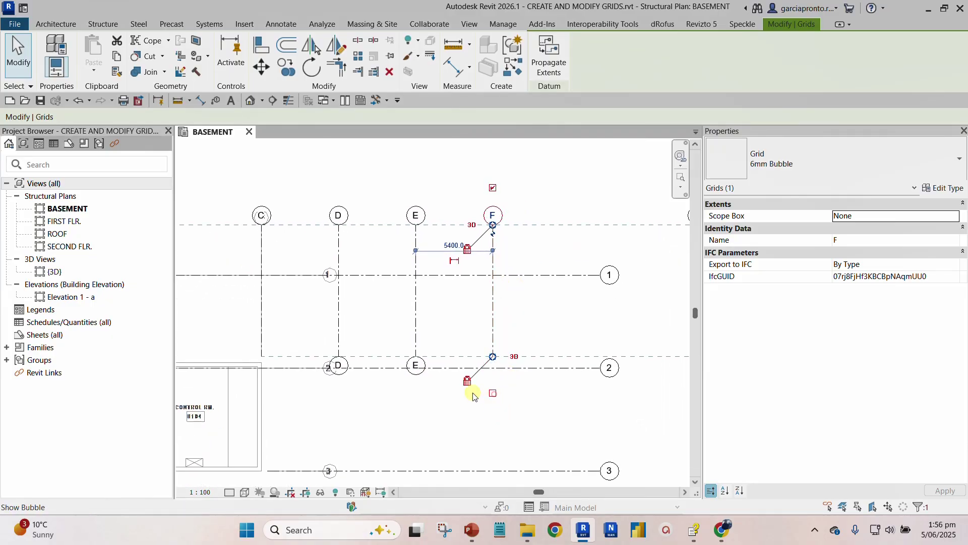
left_click(415, 329)
left_click(415, 391)
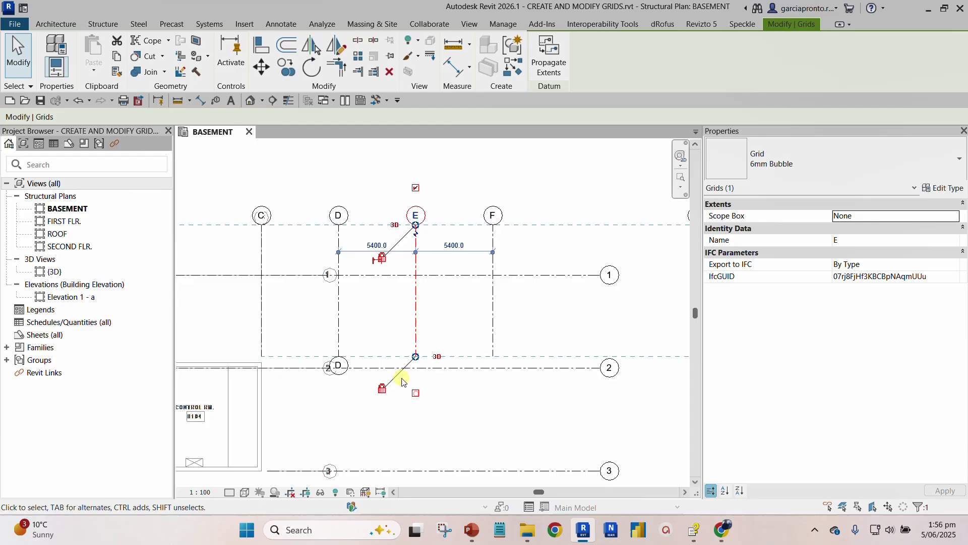
left_click(337, 327)
left_click(339, 392)
left_click(456, 411)
- Extend the lower ends of the aligned grids C to G past grid 3 by stretching grid D's lower end
scroll(443, 408, "down", 4)
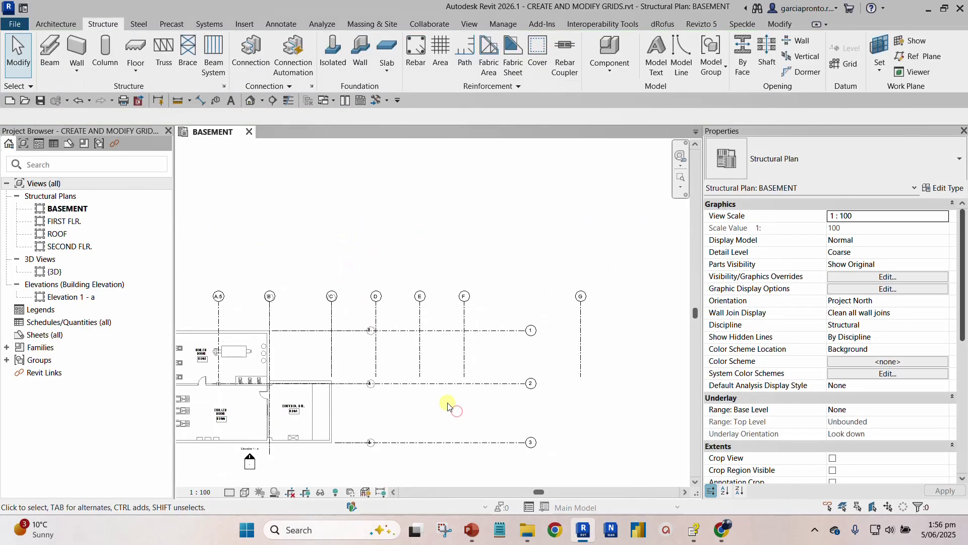
middle_click_drag(373, 397, 411, 328)
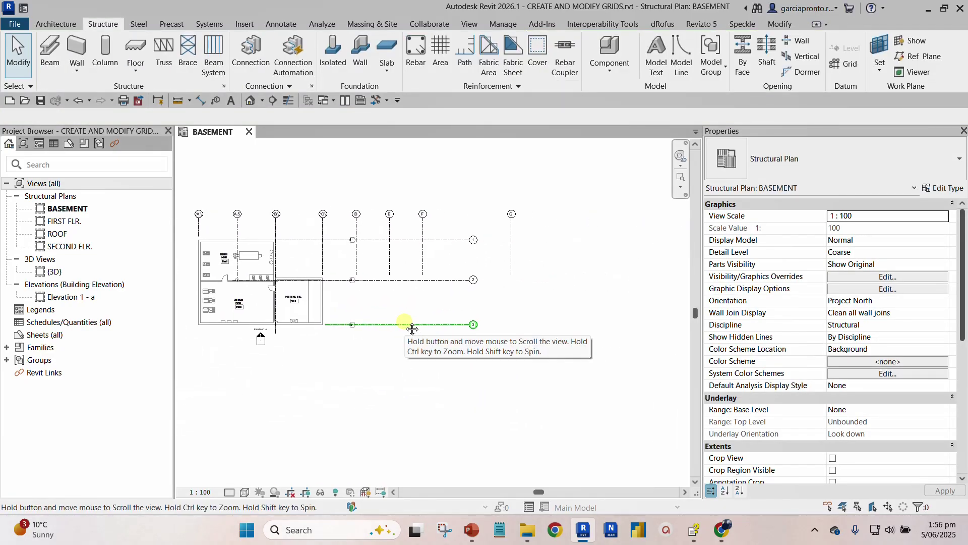
scroll(396, 288, "up", 2)
left_click(342, 251)
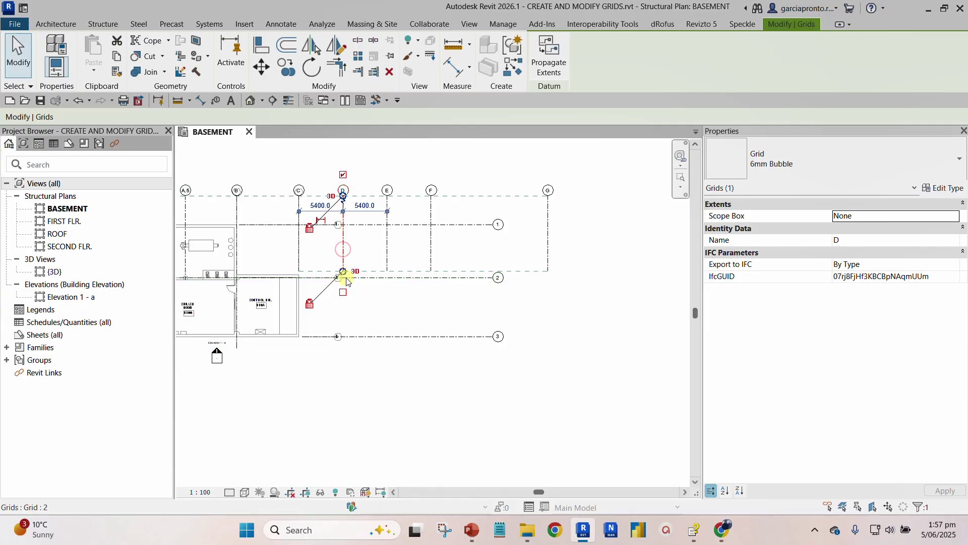
left_click_drag(343, 273, 343, 379)
left_click(526, 411)
- Extend grid A.5's lower end past grid 3 to align with the lower ends of grids C to G
scroll(307, 419, "down", 1)
middle_click_drag(308, 419, 423, 387)
scroll(365, 295, "up", 1)
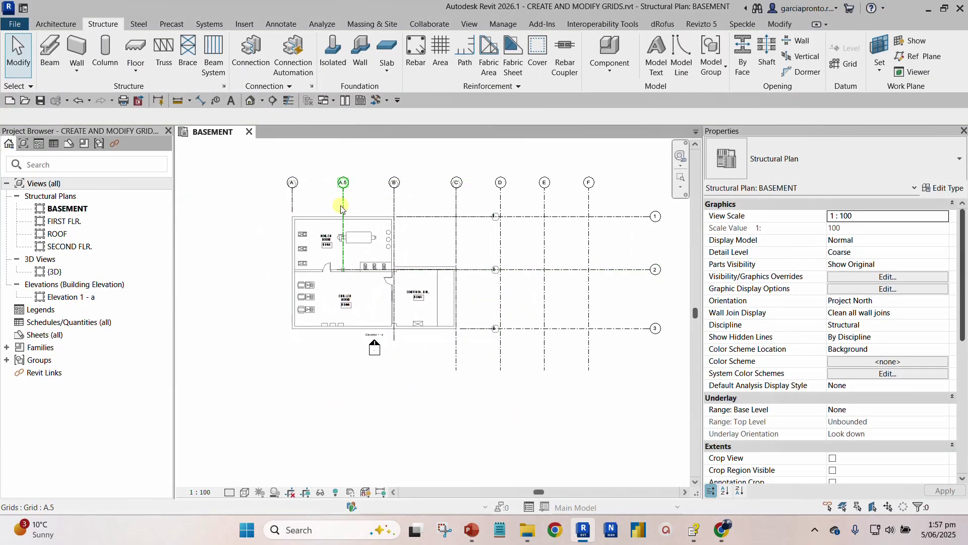
left_click(347, 203)
left_click_drag(343, 271, 343, 363)
left_click(464, 396)
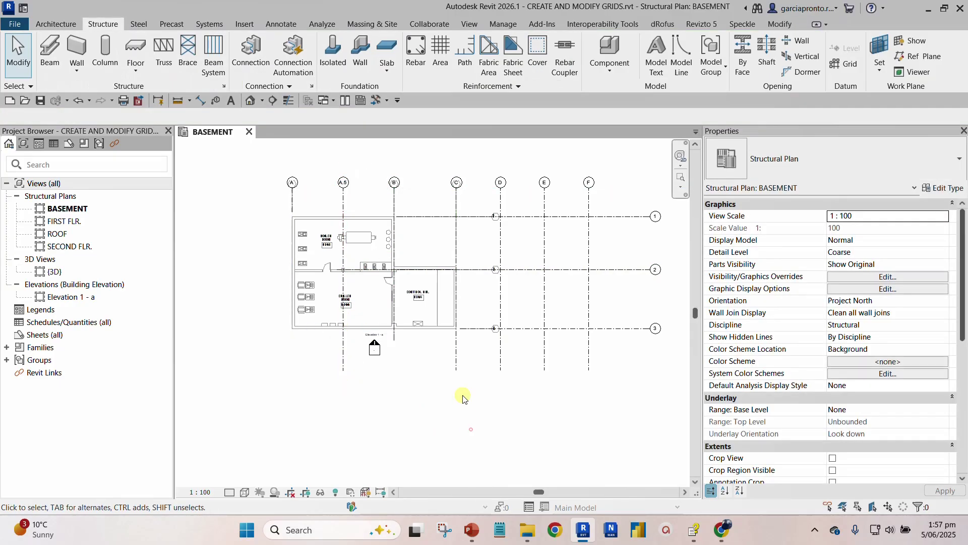
- Extend the lower ends of grids B and A to align with the lower ends of the other lettered grids
left_click(395, 337)
left_click_drag(395, 344, 395, 371)
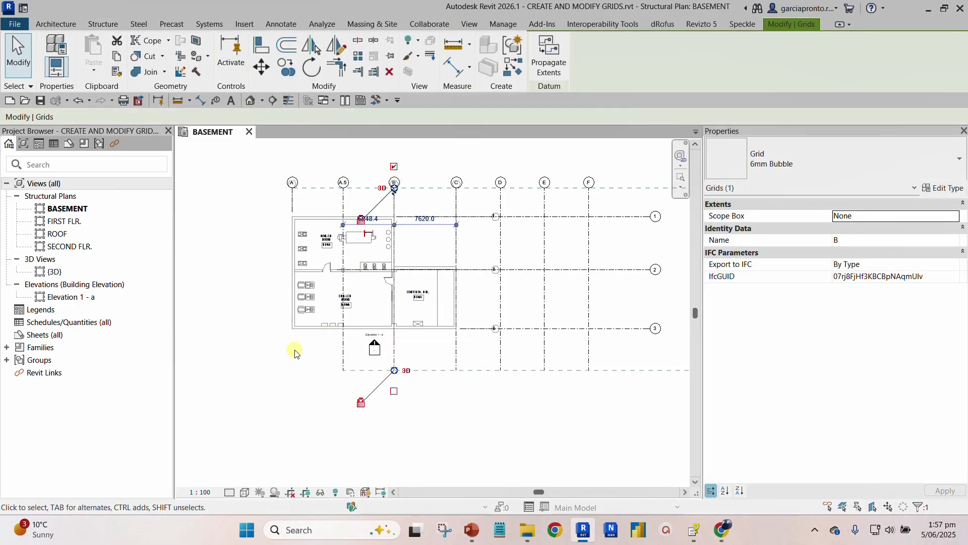
left_click(271, 351)
left_click(292, 194)
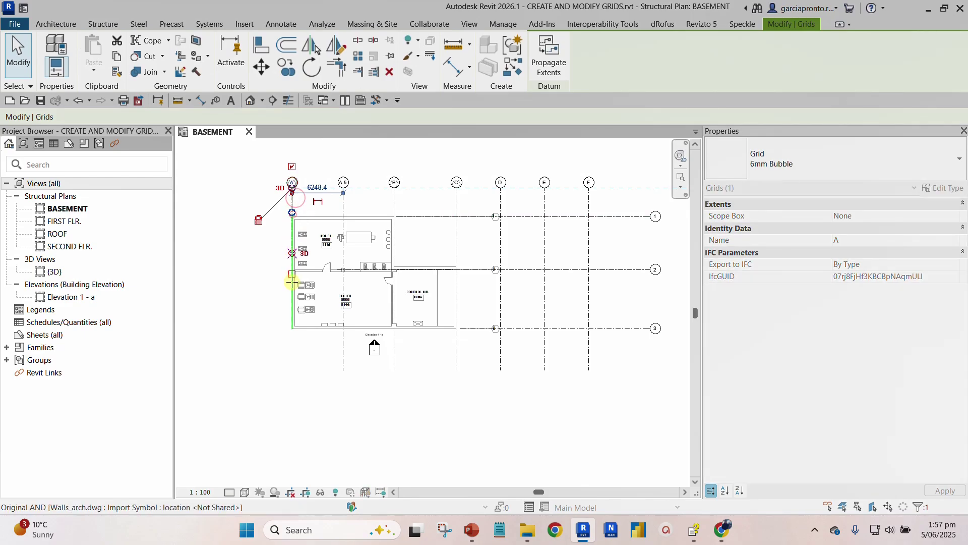
left_click_drag(292, 275, 292, 370)
left_click(417, 413)
- Examine the spacing of grids D, E, F and G across the plan
scroll(519, 423, "down", 2)
middle_click_drag(564, 416, 339, 411)
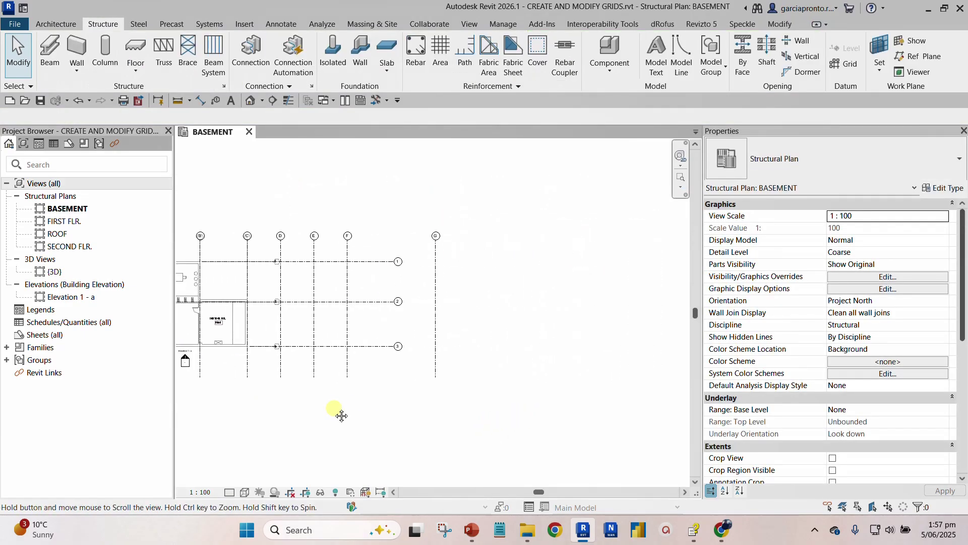
scroll(414, 320, "up", 2)
scroll(492, 227, "up", 1)
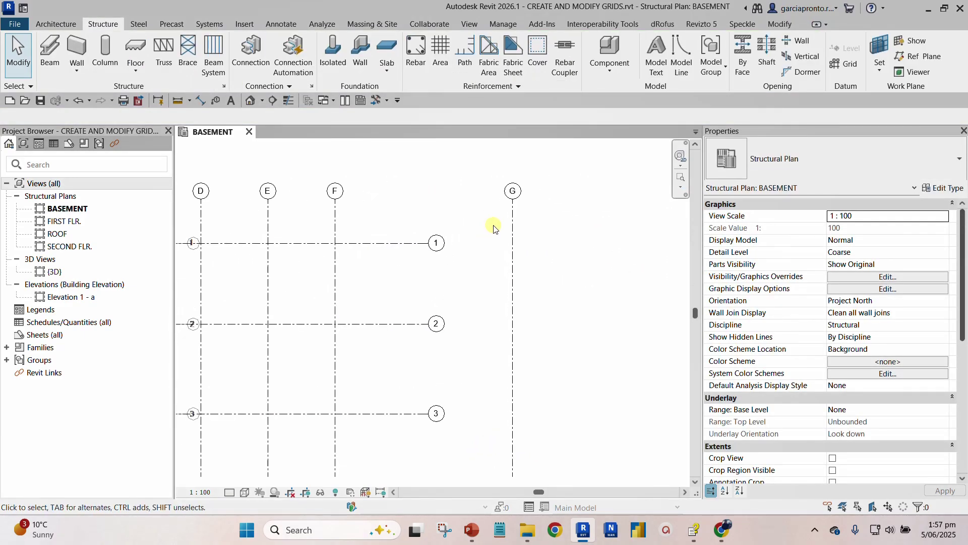
scroll(510, 225, "down", 1)
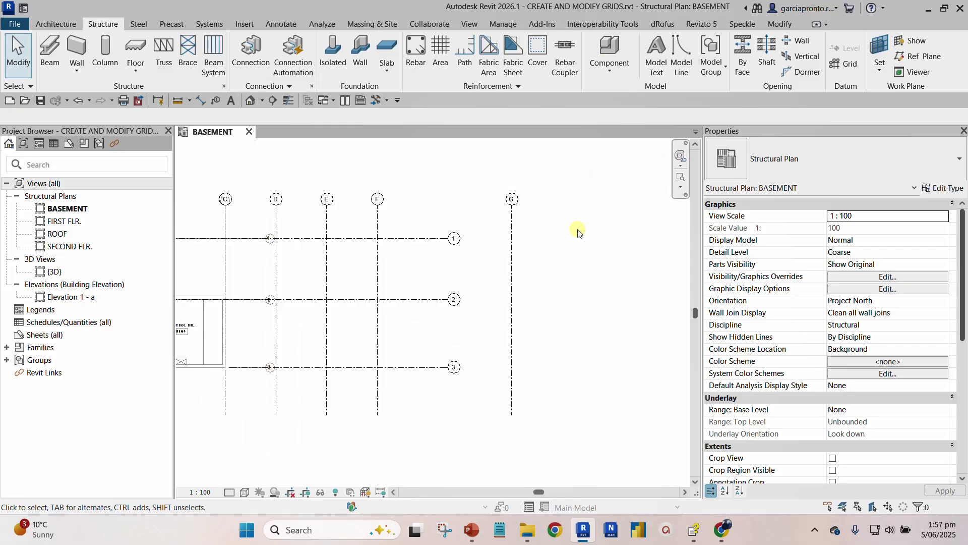
scroll(563, 229, "down", 1)
middle_click_drag(363, 247, 444, 246)
scroll(325, 206, "up", 1)
middle_click_drag(604, 257, 414, 235)
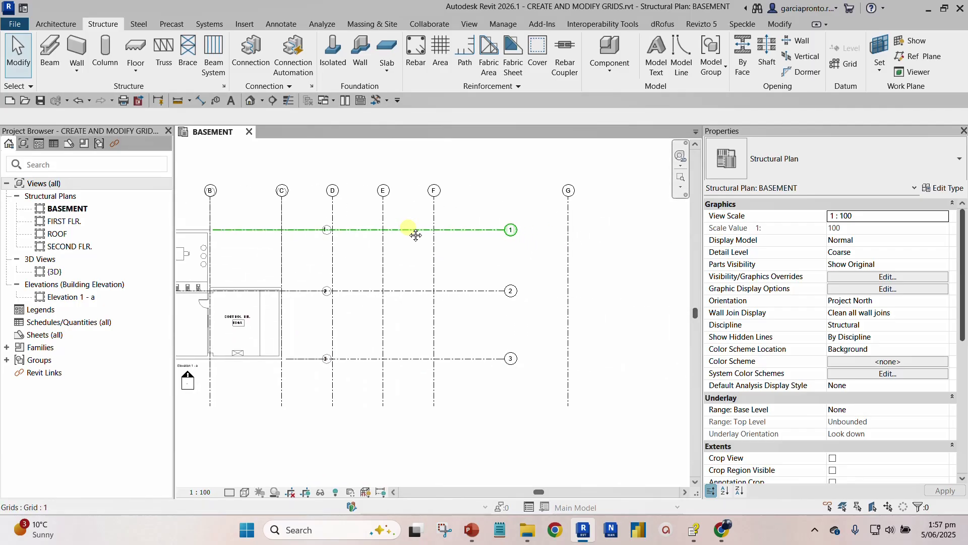
- Place an aligned dimension string across grids D, E, F and G above grid 1 and make its segments equal
left_click(201, 105)
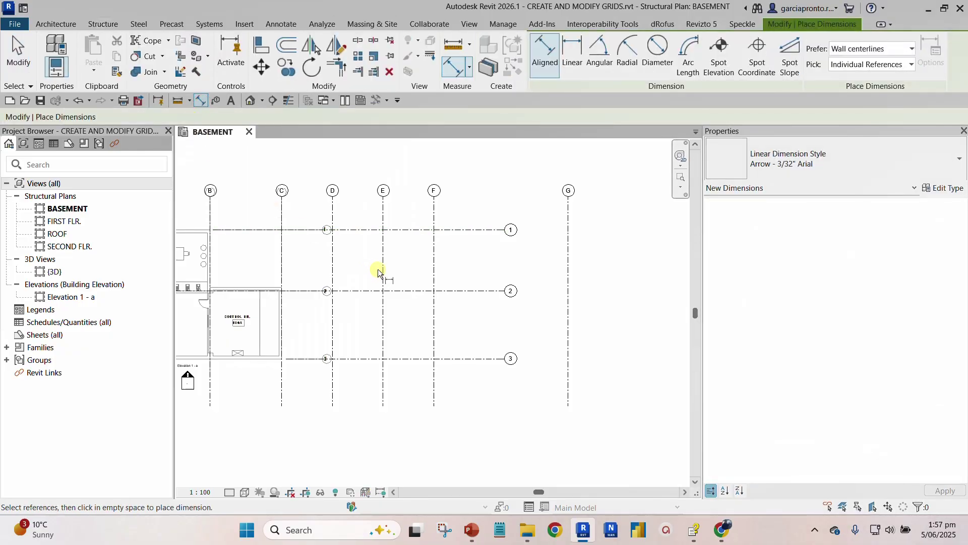
left_click(334, 213)
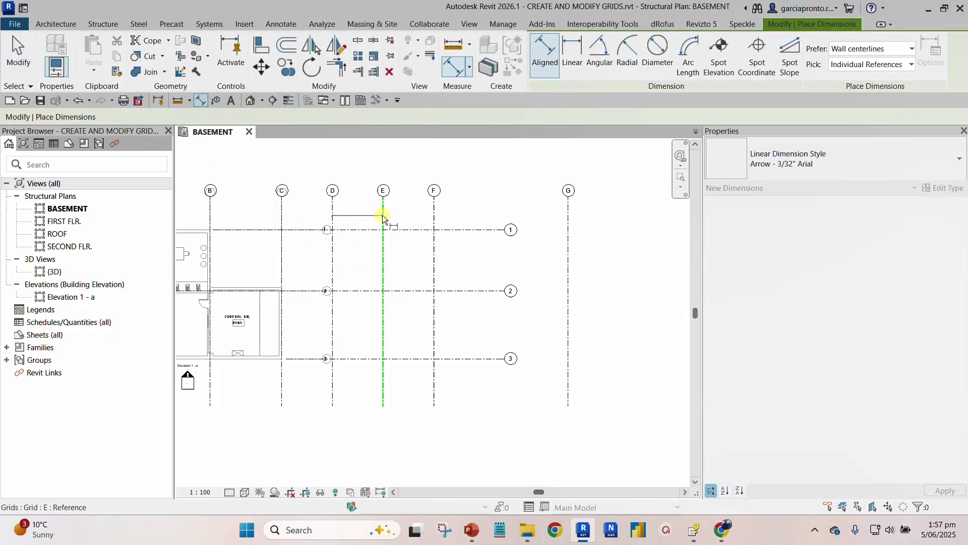
left_click(383, 216)
left_click(434, 217)
scroll(468, 208, "up", 2)
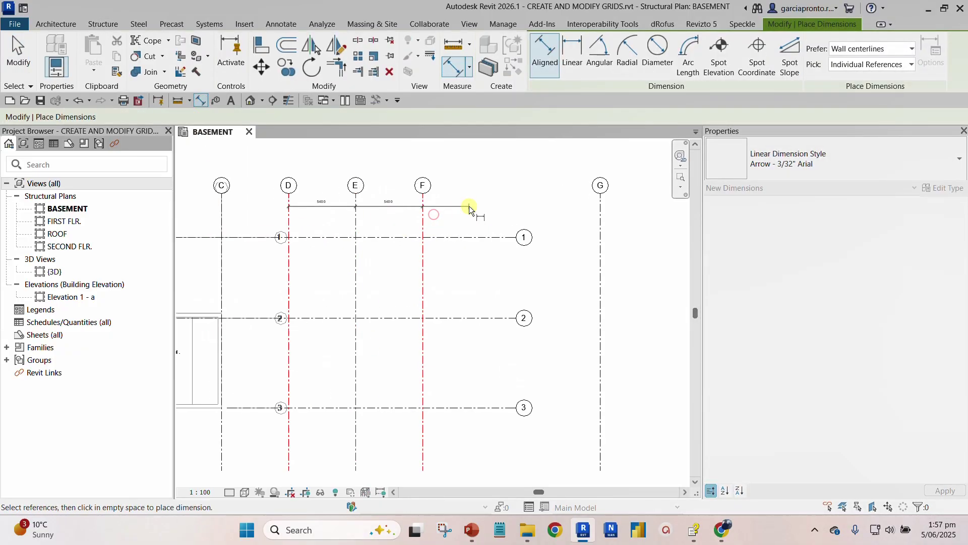
left_click(600, 221)
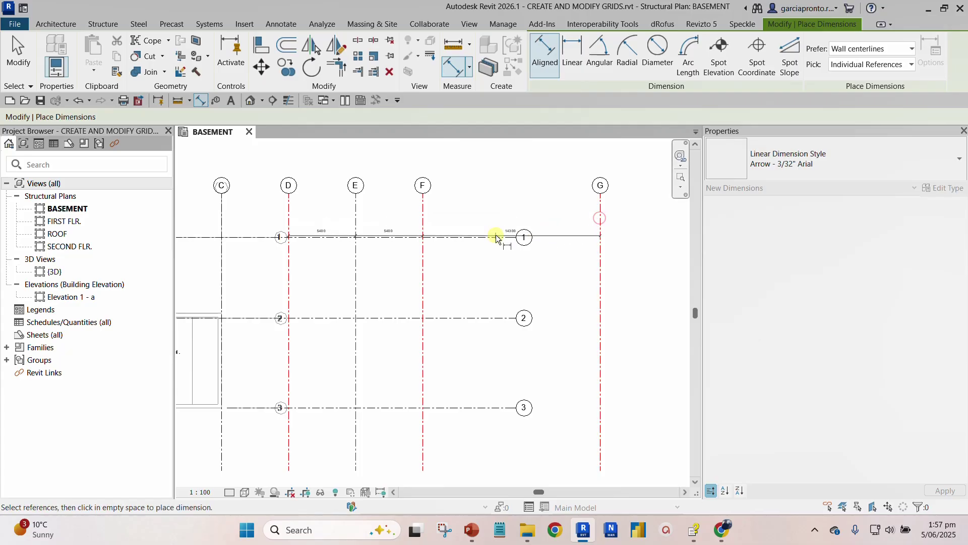
left_click(639, 214)
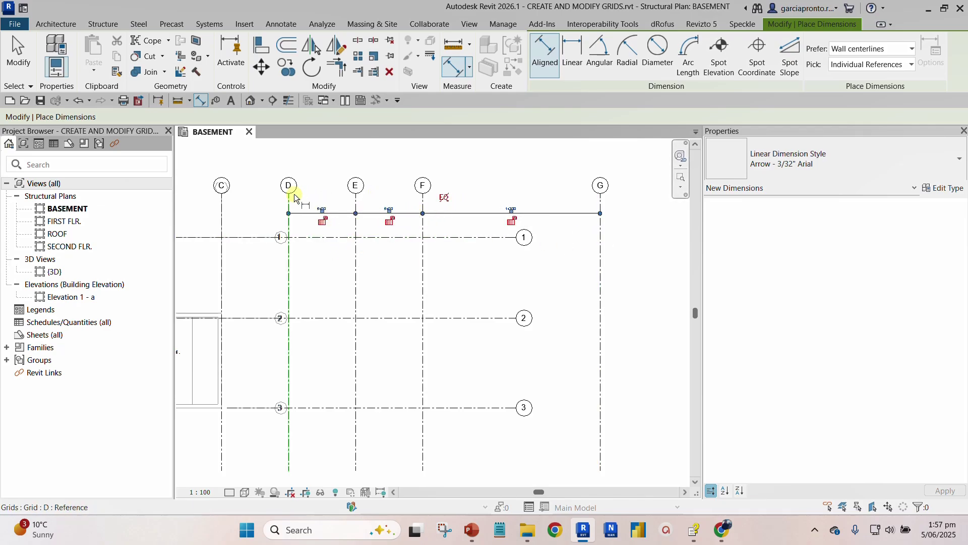
left_click(444, 199)
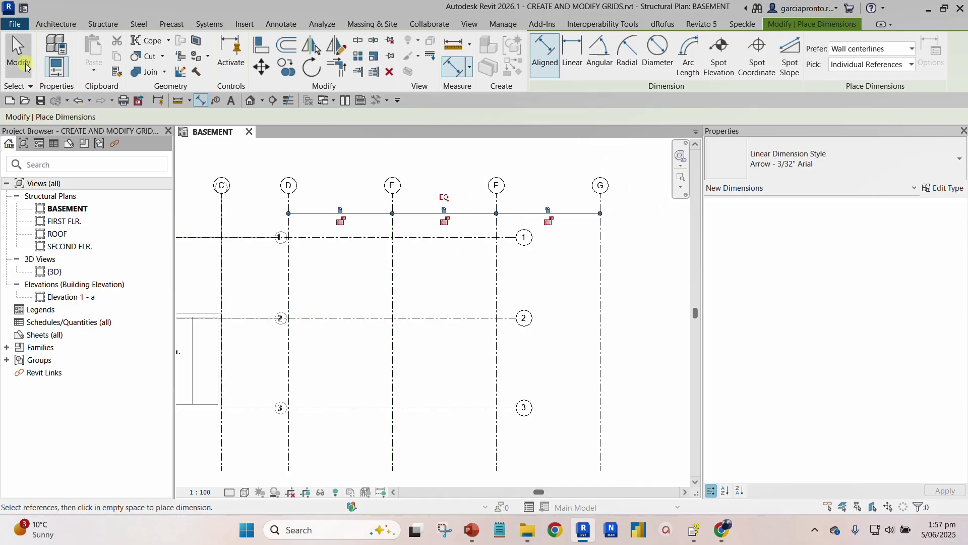
left_click(19, 55)
- Set the Equality Display of the dimension string across grids D to G to Value
scroll(344, 231, "up", 3)
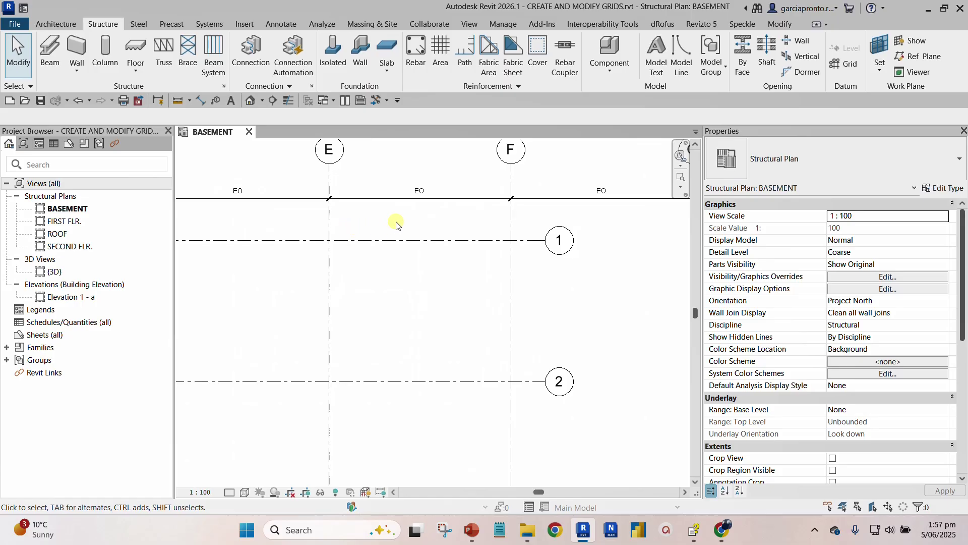
middle_click_drag(396, 223, 476, 353)
scroll(298, 330, "up", 3)
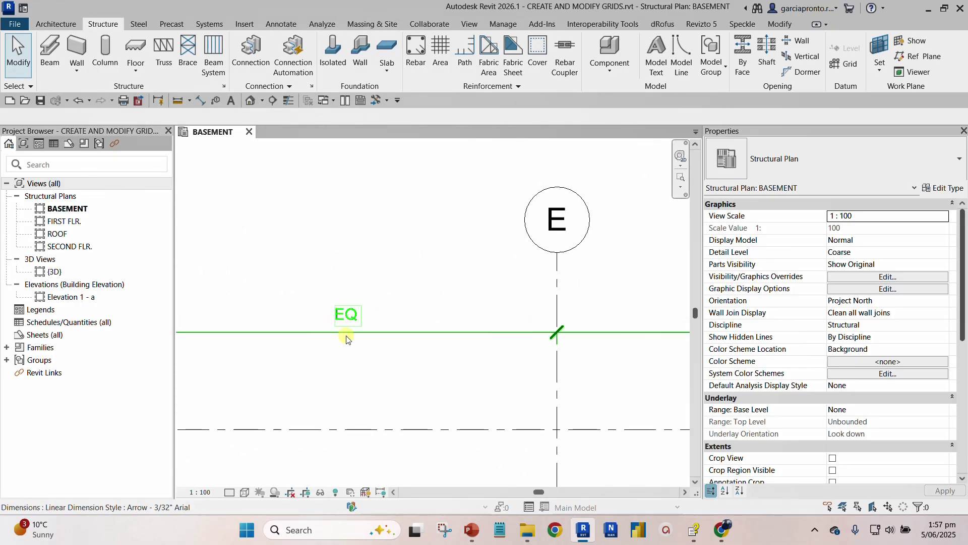
scroll(403, 327, "down", 2)
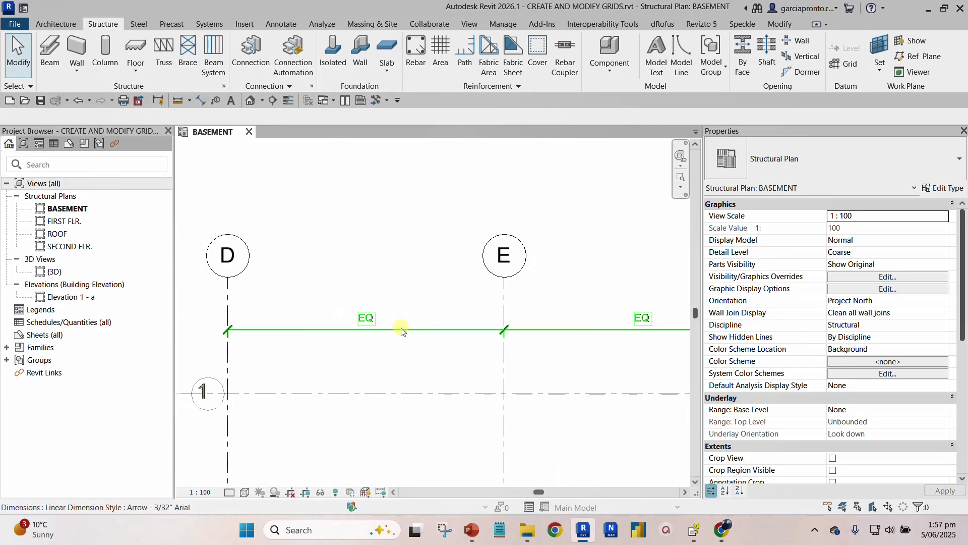
left_click(401, 328)
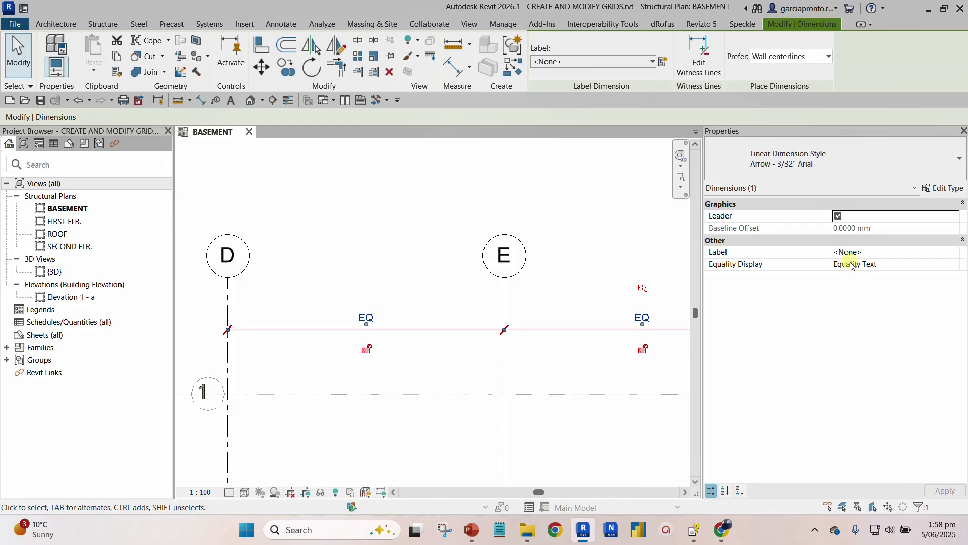
left_click(894, 266)
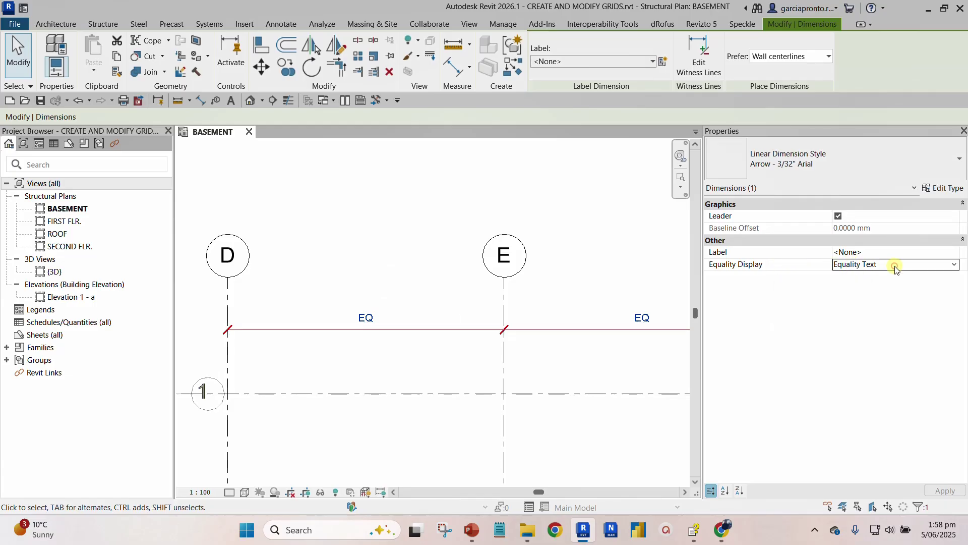
left_click(953, 266)
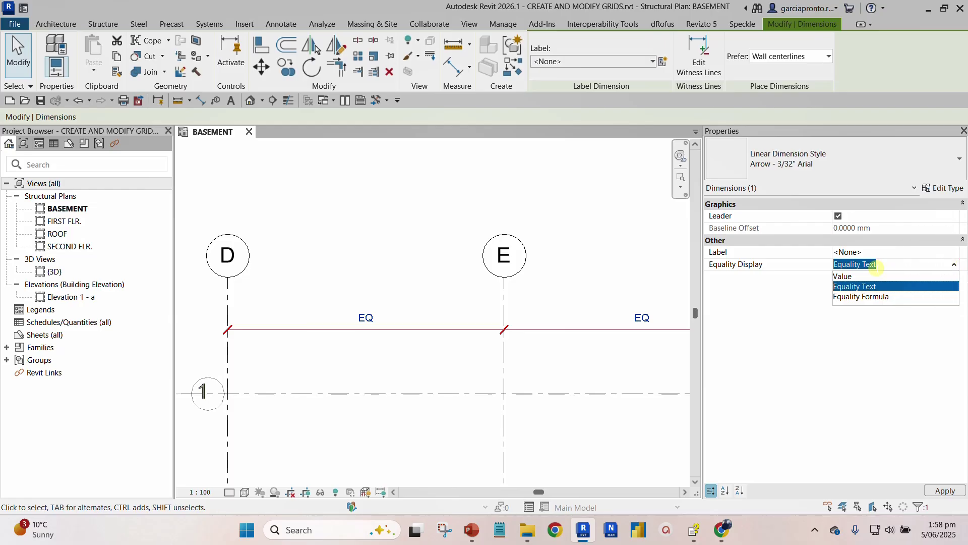
left_click(850, 277)
left_click(394, 248)
- Edit the dimension string's witness lines to add grids C, B, A.5 and A
scroll(383, 250, "down", 5)
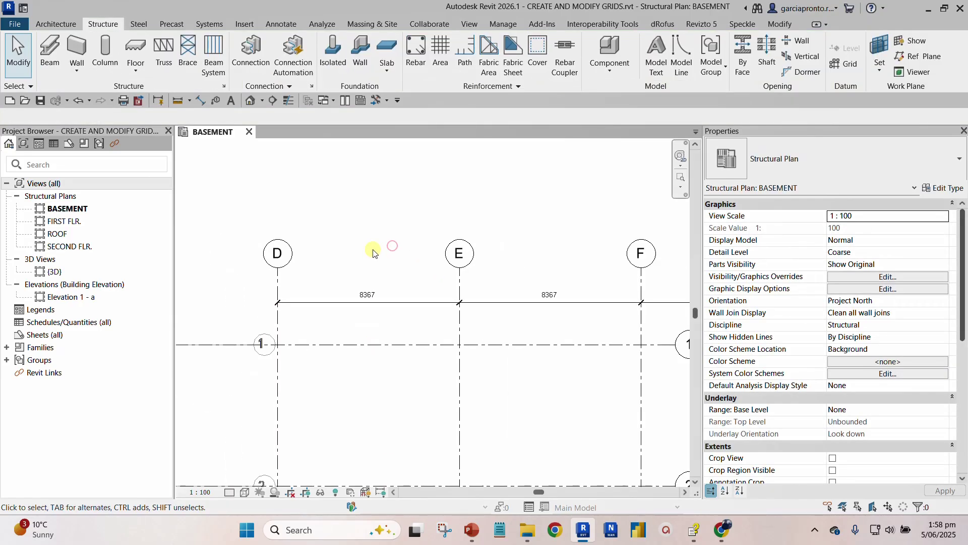
scroll(550, 277, "up", 1)
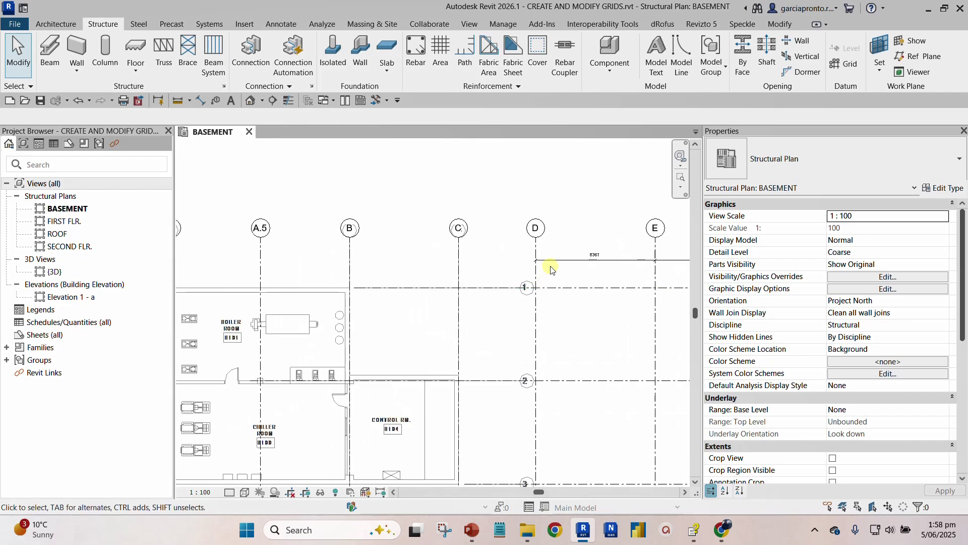
left_click(551, 261)
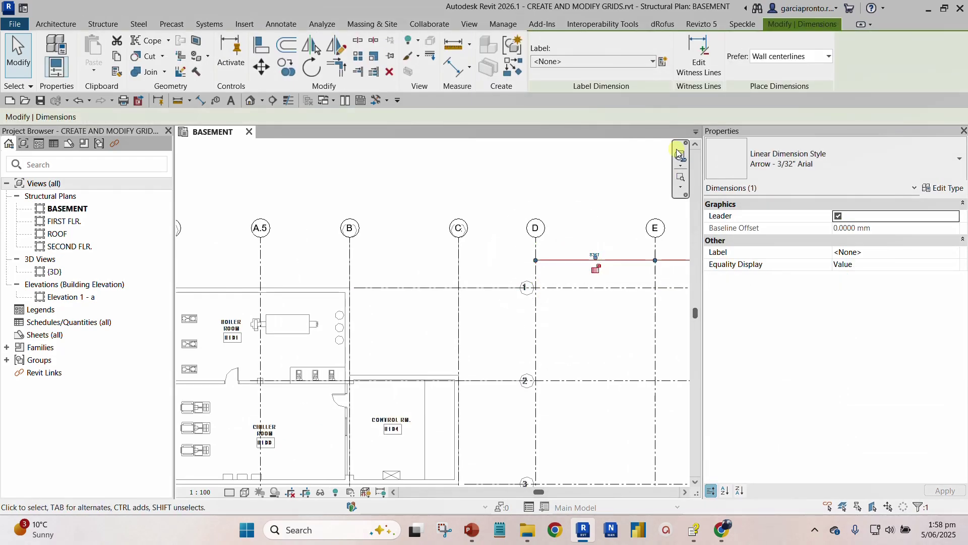
left_click(692, 47)
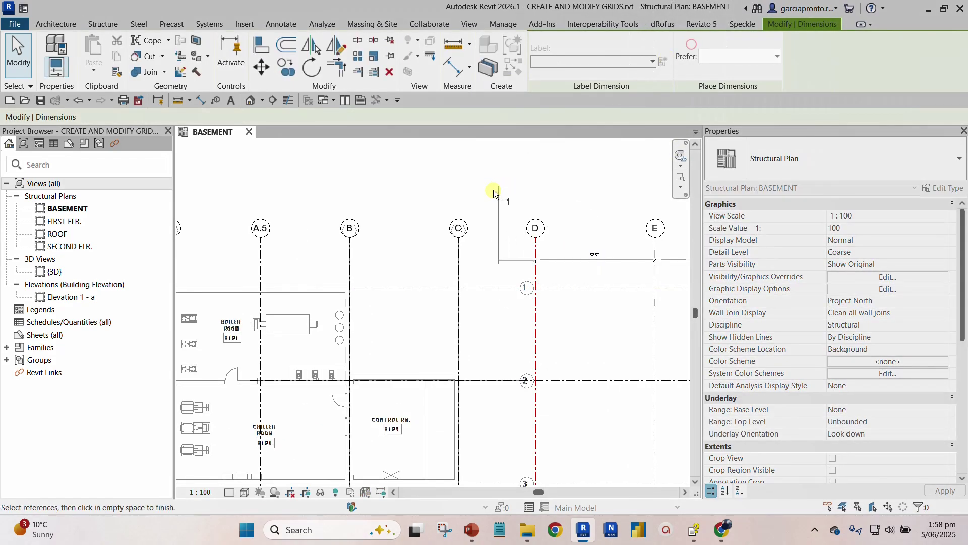
left_click(458, 253)
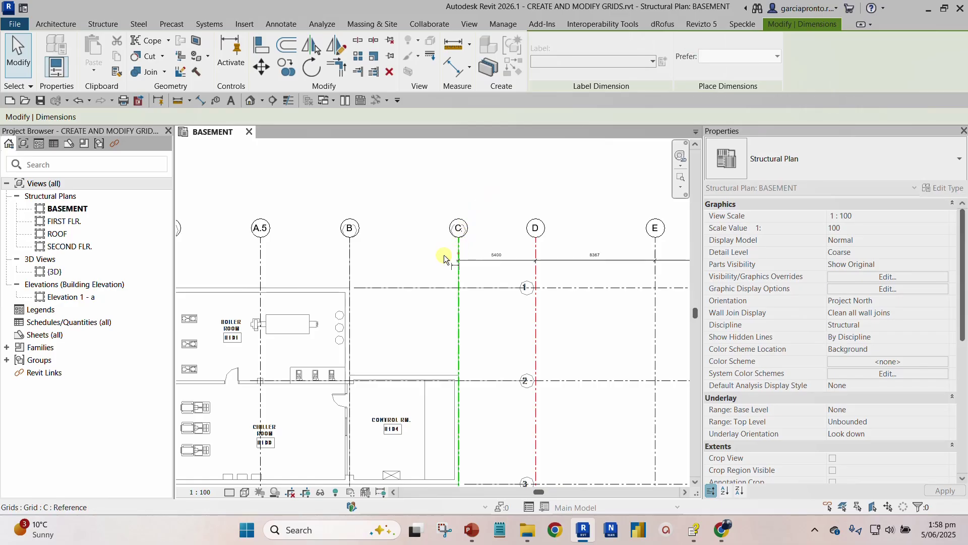
left_click(350, 265)
scroll(320, 264, "down", 1)
left_click(275, 261)
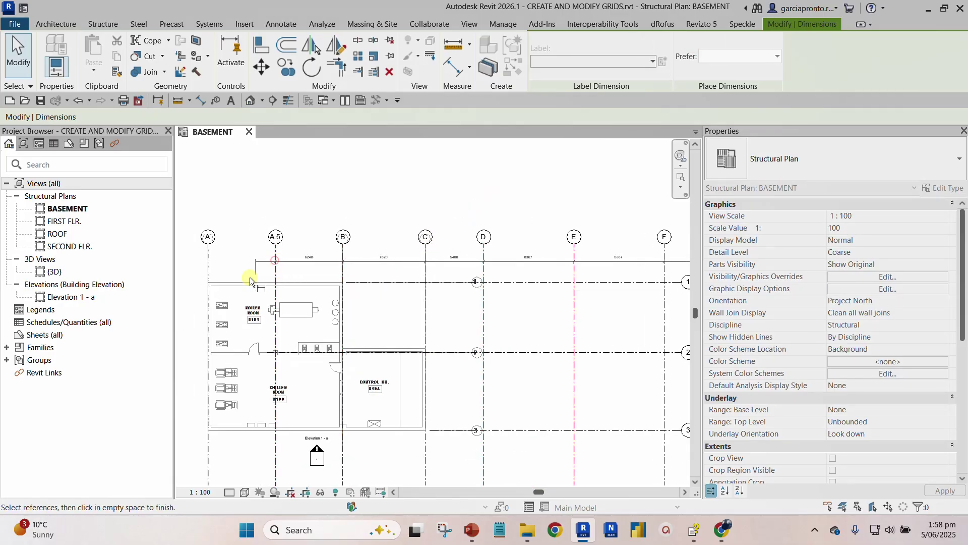
left_click(208, 262)
left_click(183, 263)
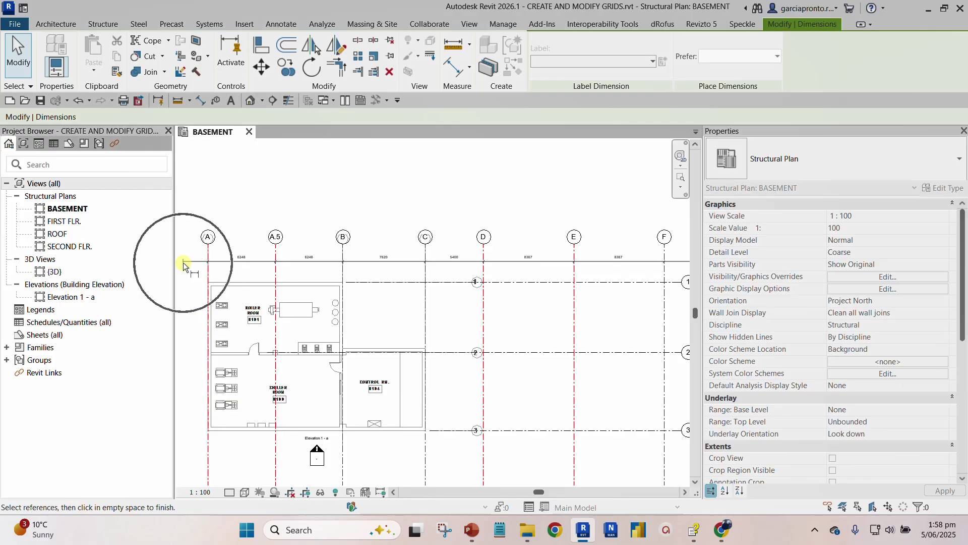
scroll(277, 240, "down", 2)
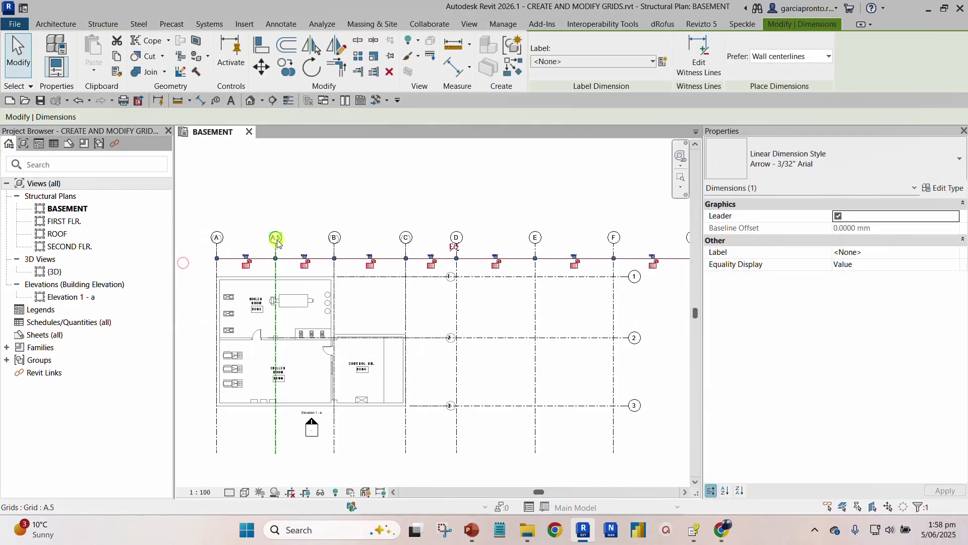
left_click(491, 181)
- Extend the bubble ends of grids 1, 2 and 3 together past grid G
middle_click_drag(582, 328, 491, 312)
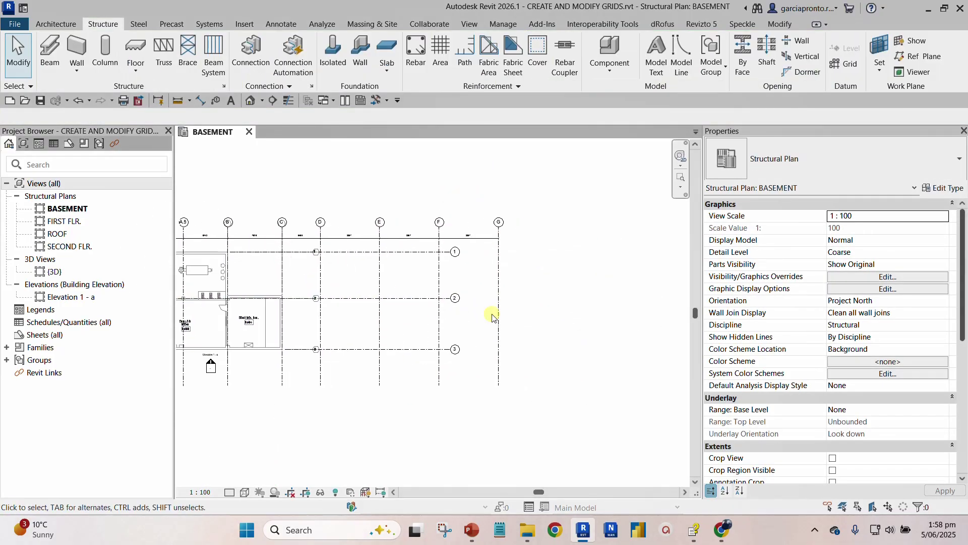
scroll(472, 306, "up", 1)
scroll(435, 290, "up", 2)
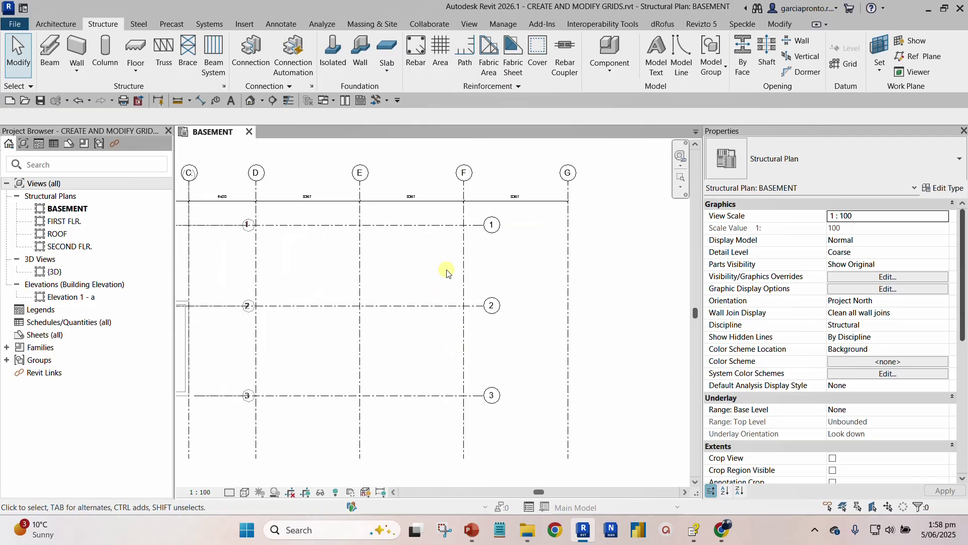
left_click(439, 233)
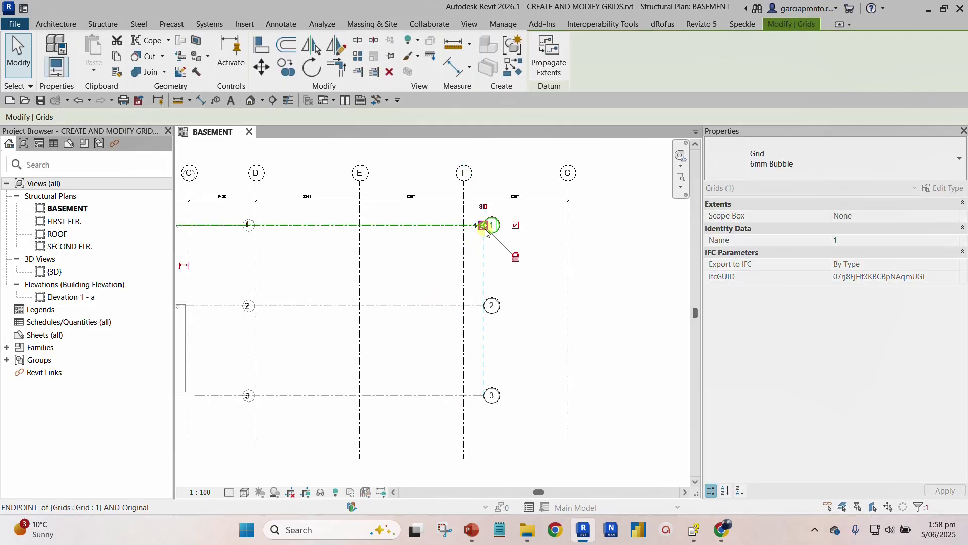
left_click_drag(484, 225, 616, 243)
left_click(493, 452)
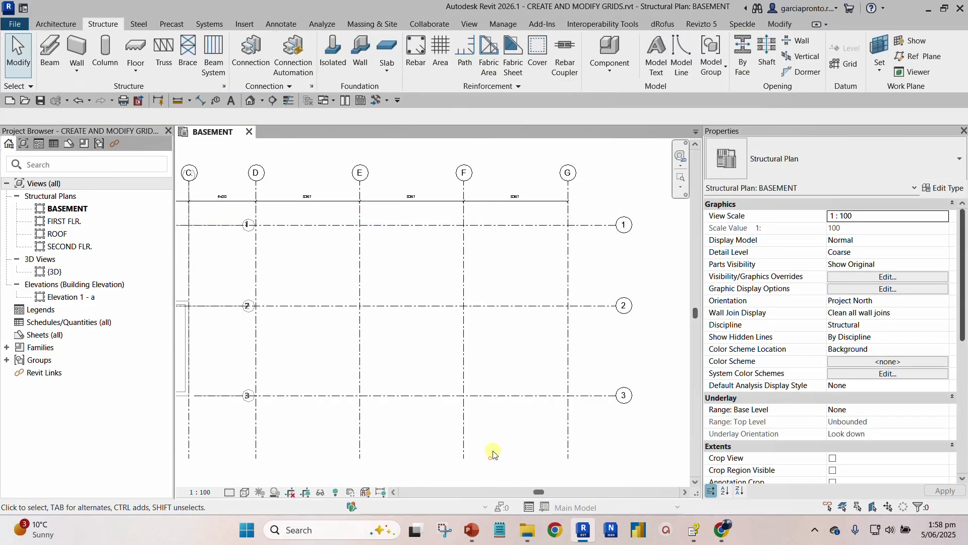
- Place an aligned dimension string across grids 1, 2 and 3 between grid G and the numbered grid bubbles
scroll(492, 456, "down", 2)
middle_click_drag(490, 458, 505, 354)
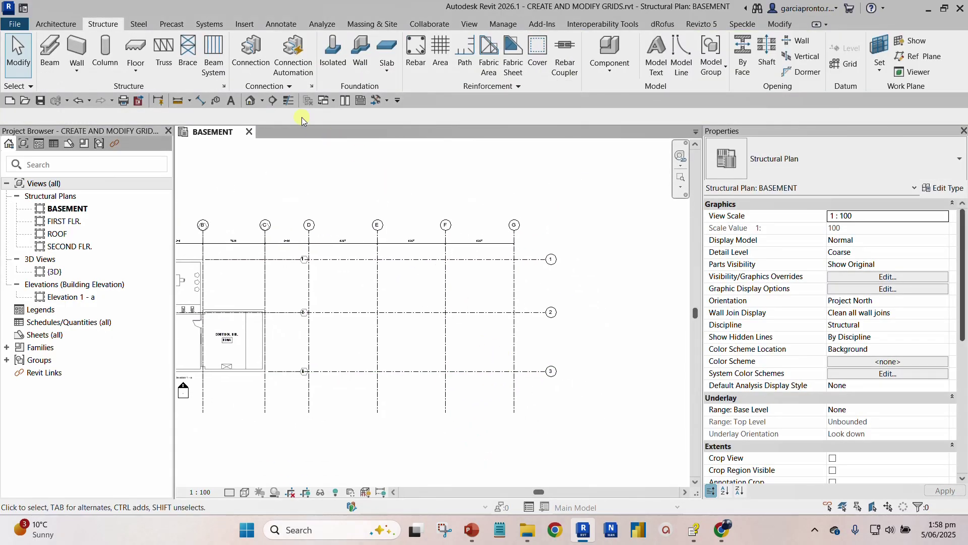
left_click(202, 101)
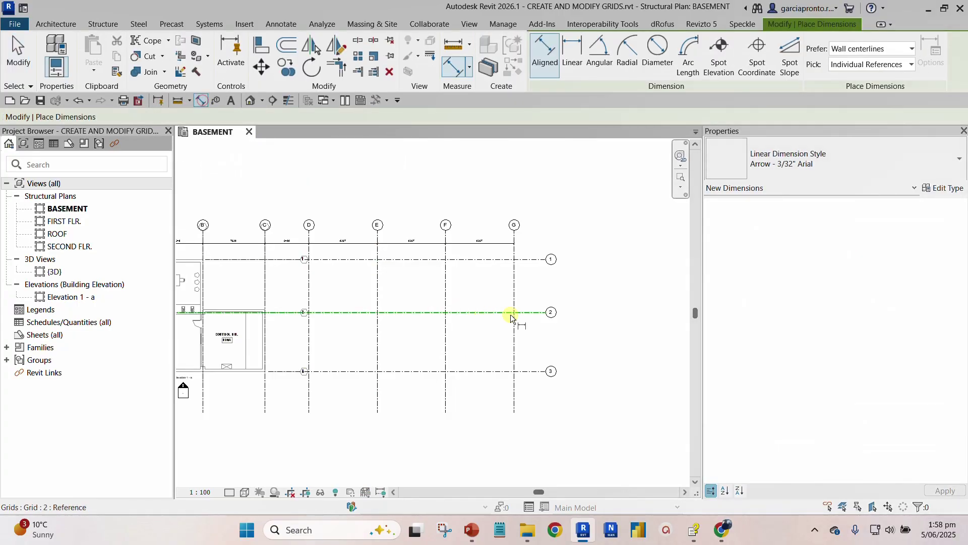
left_click(529, 261)
left_click(529, 313)
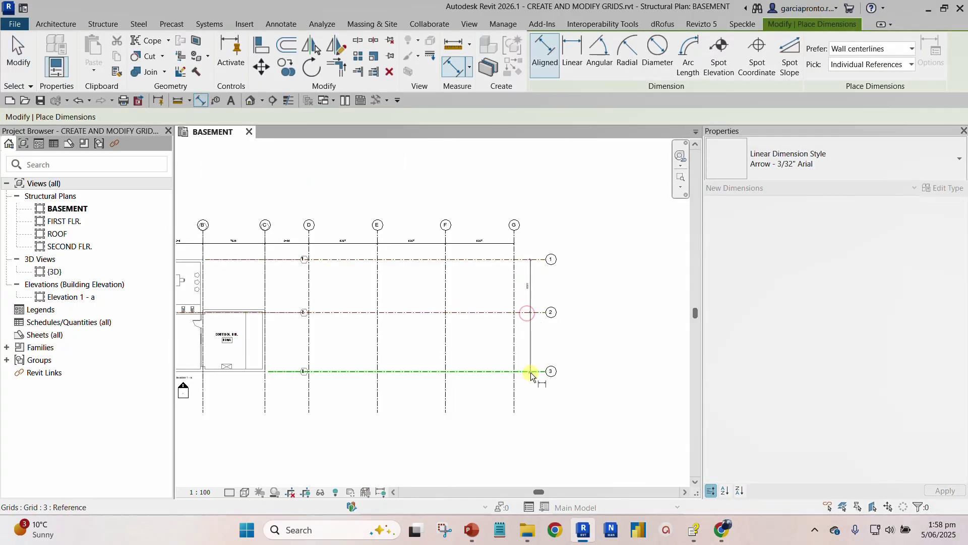
left_click(531, 374)
left_click(531, 421)
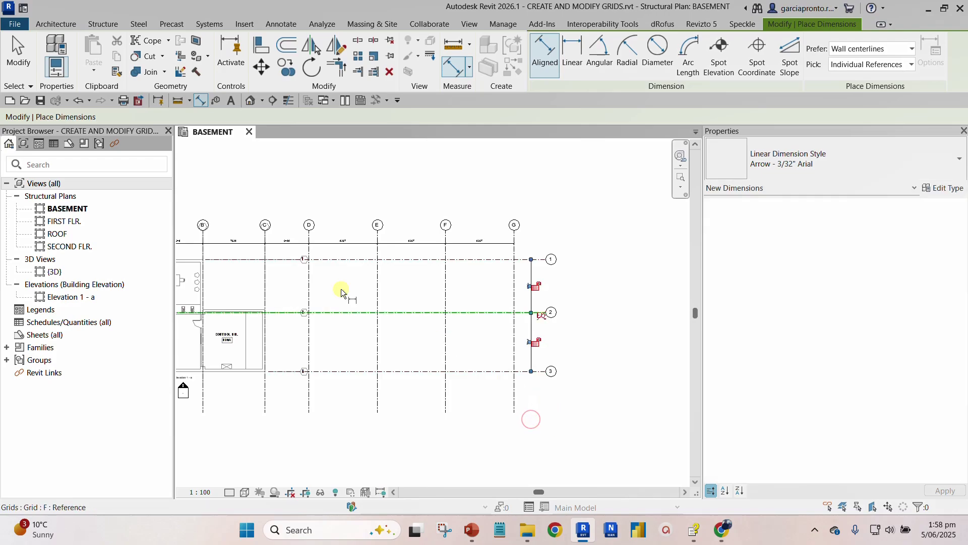
left_click(20, 51)
scroll(496, 300, "down", 2)
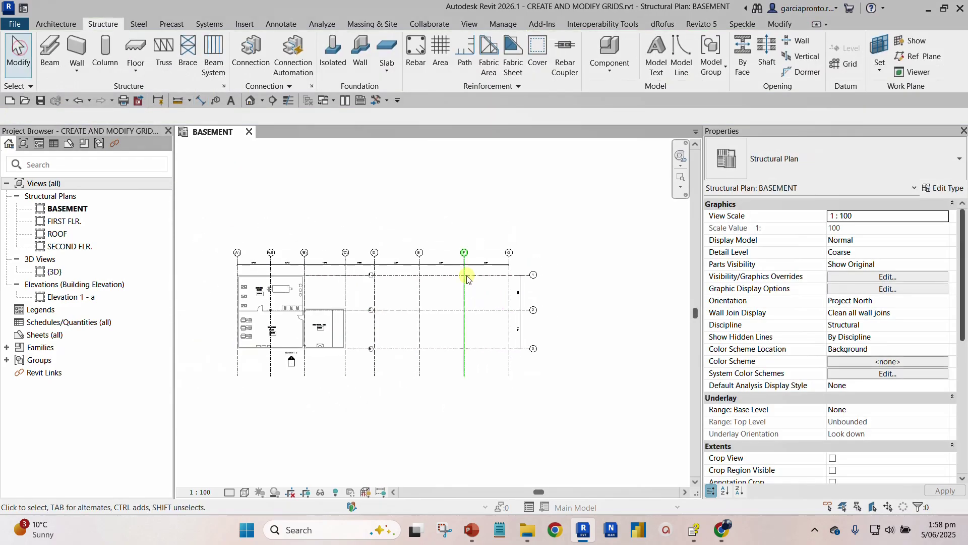
middle_click(467, 275)
middle_click(467, 275)
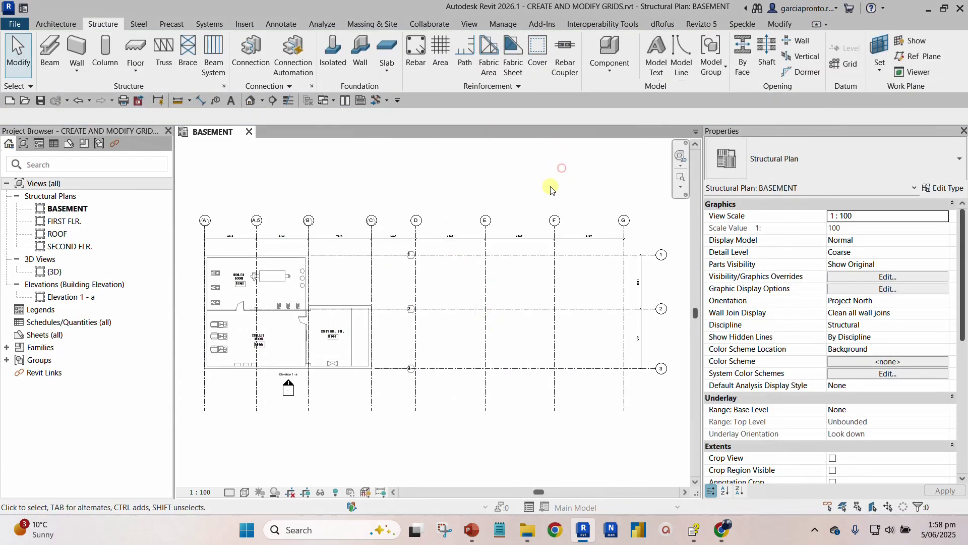